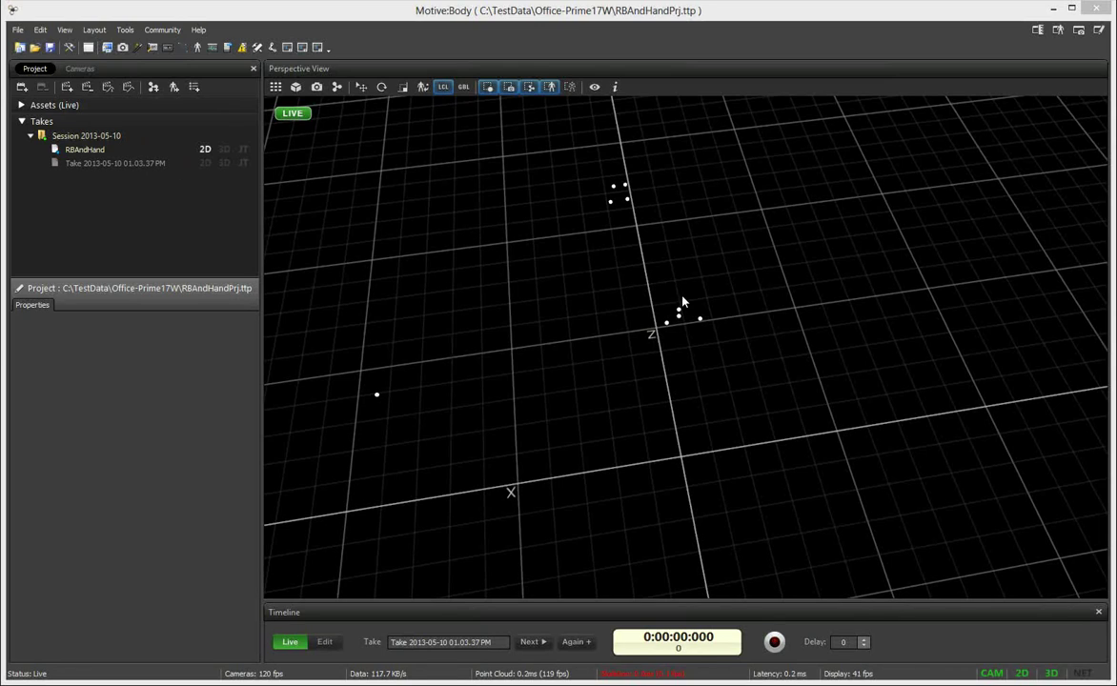
- Create a rigid body from the four-marker cluster closest to the Z axis label
drag(626, 284, 734, 341)
right_click(677, 319)
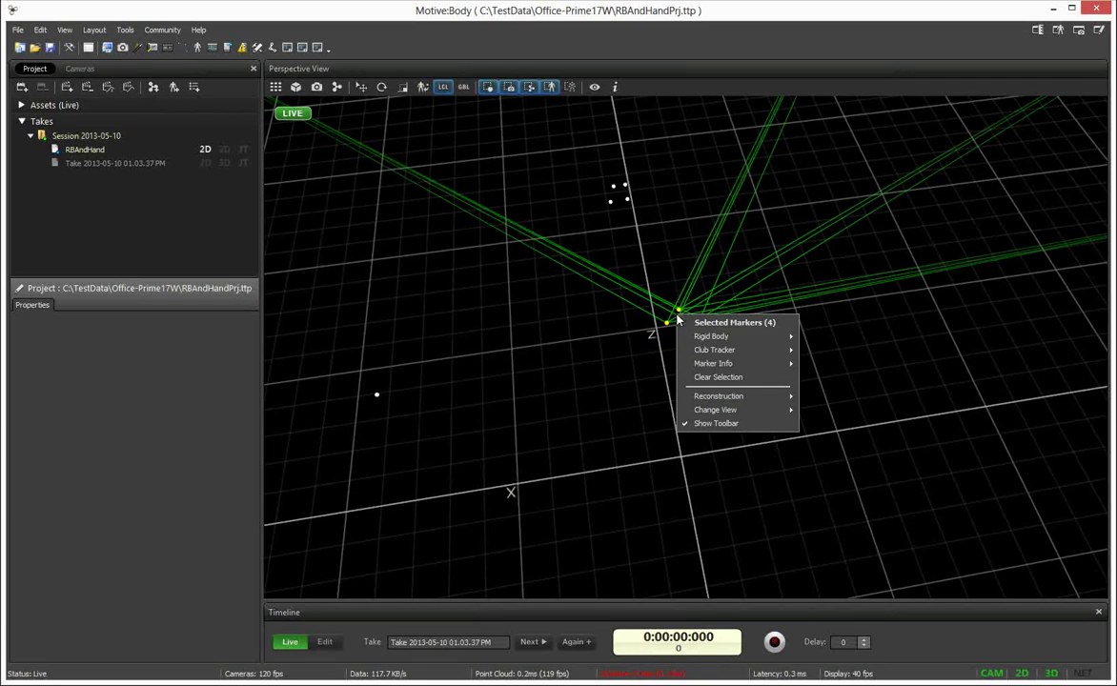
mouse_move(743, 337)
click(838, 335)
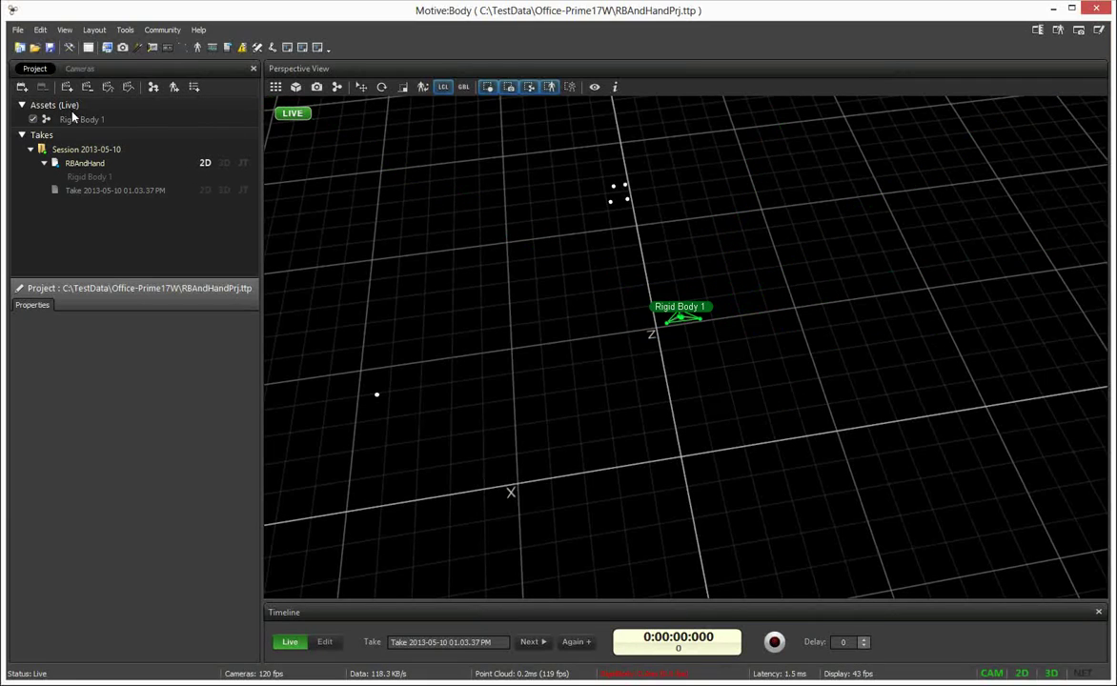
- Create a new marker set asset and name it Hand
click(195, 87)
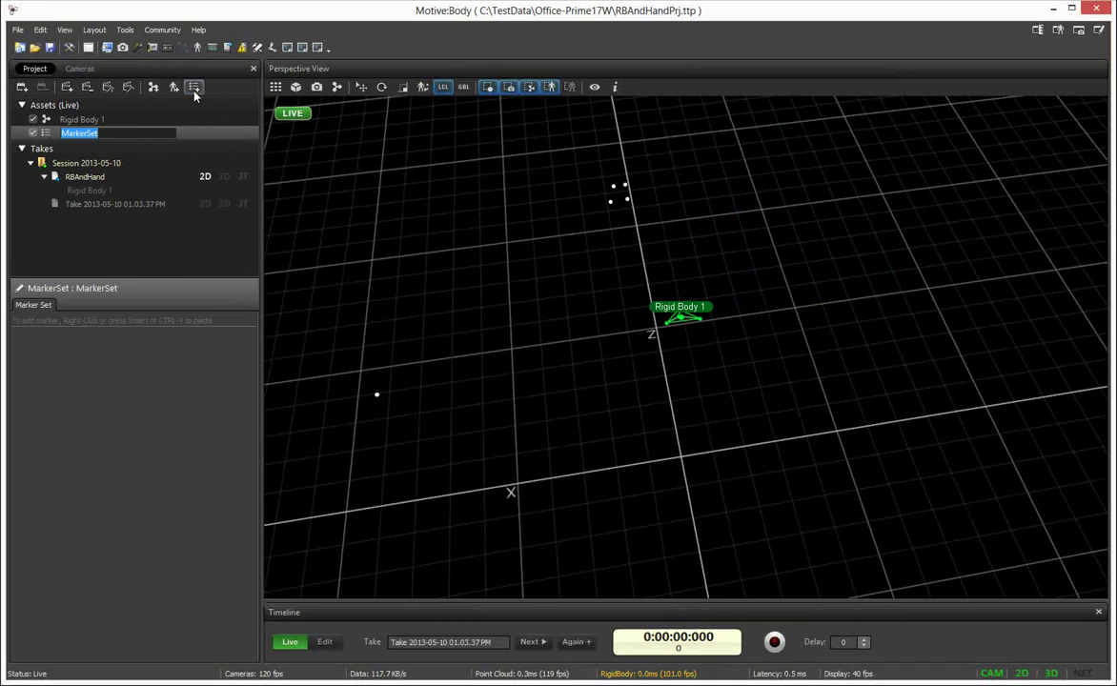
text(Hand)
key(Return)
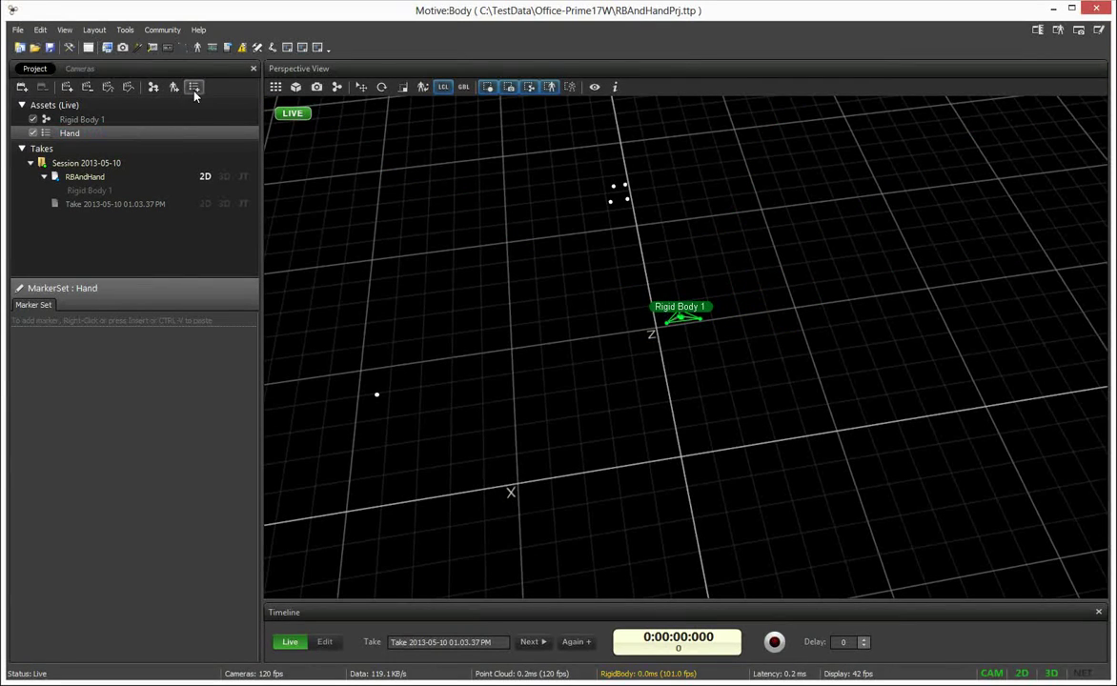
- Add a first marker to the Hand marker set and name it Wrist
key(Insert)
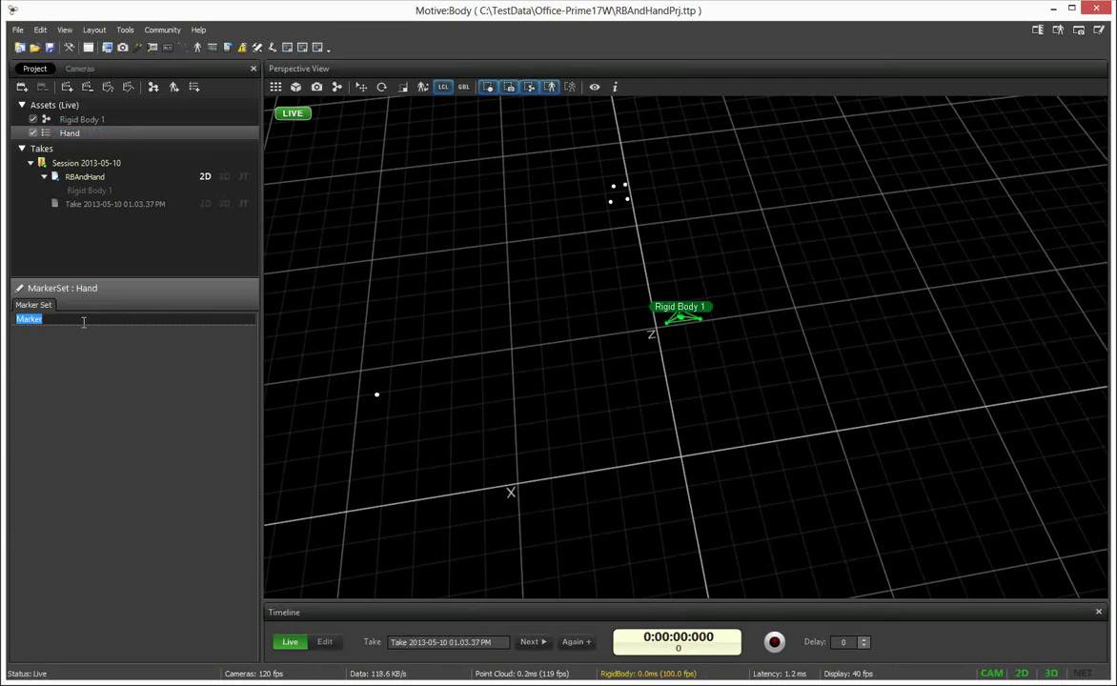
text(Wrsit)
key(Return)
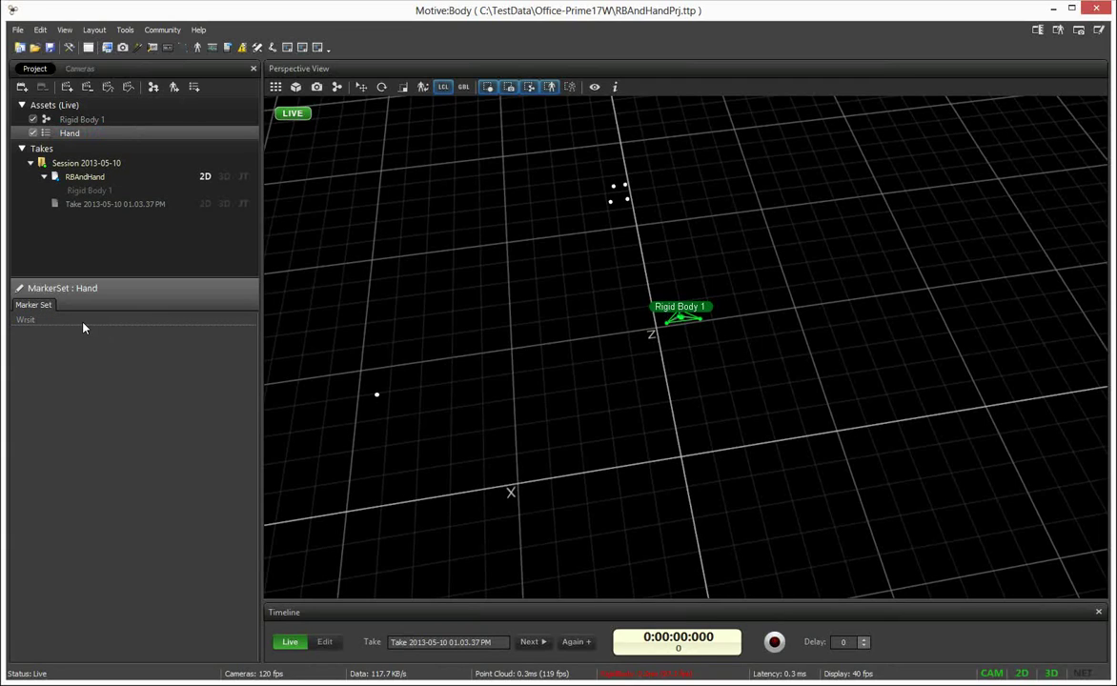
click(83, 321)
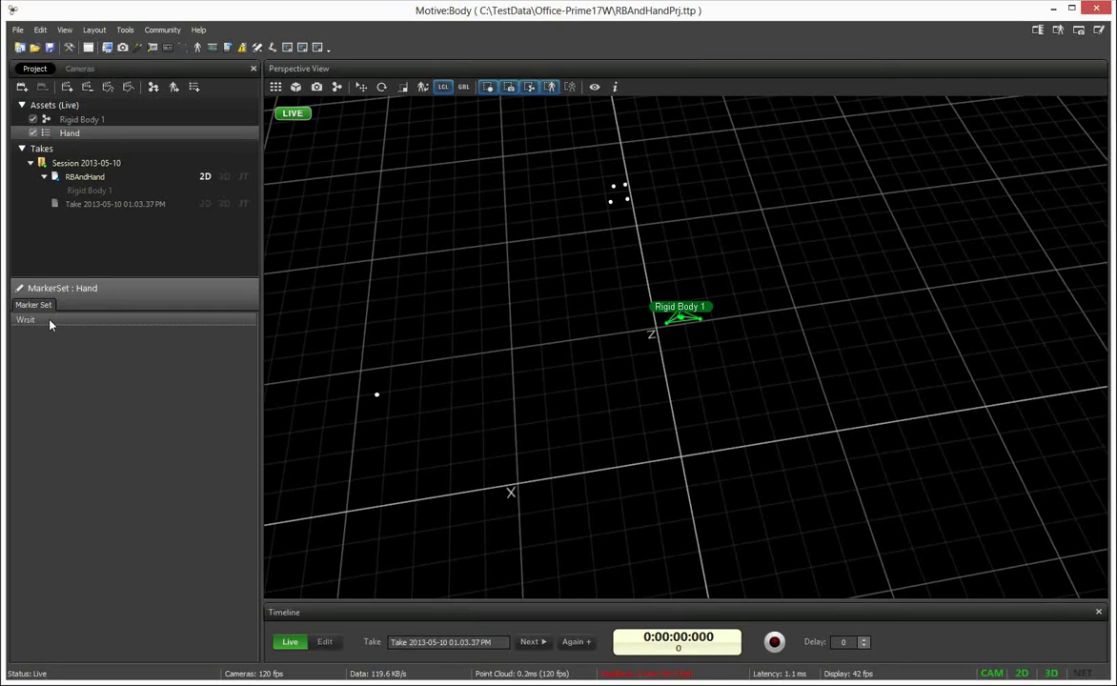
double_click(50, 322)
click(19, 320)
key(shift+End)
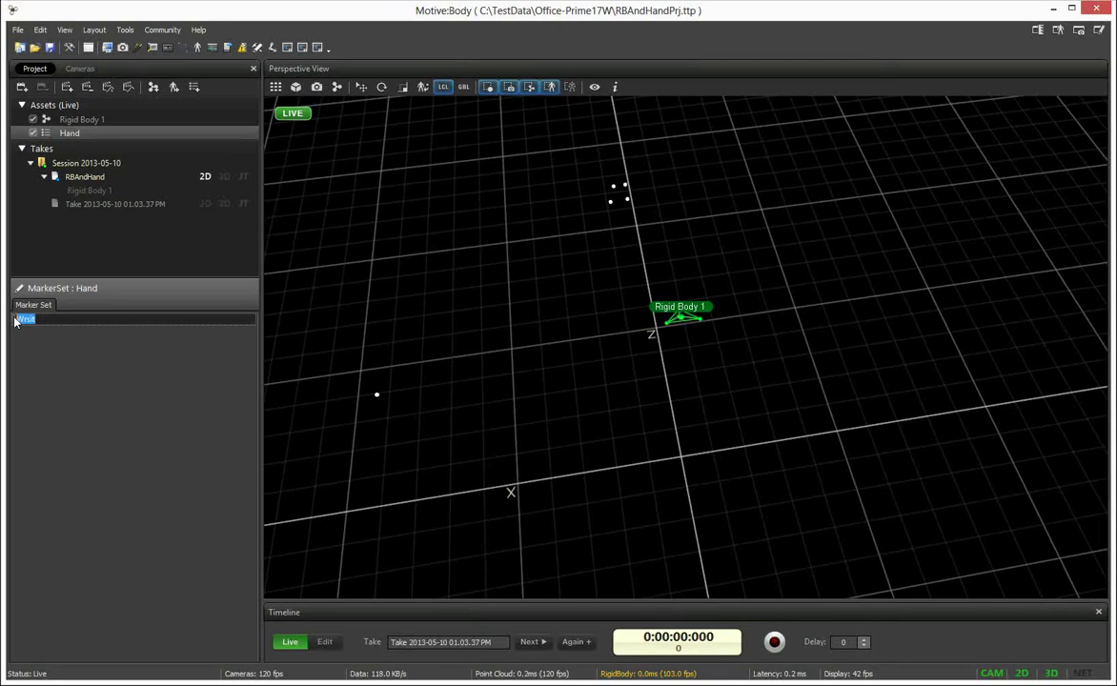
key(Delete)
text(rist)
key(Return)
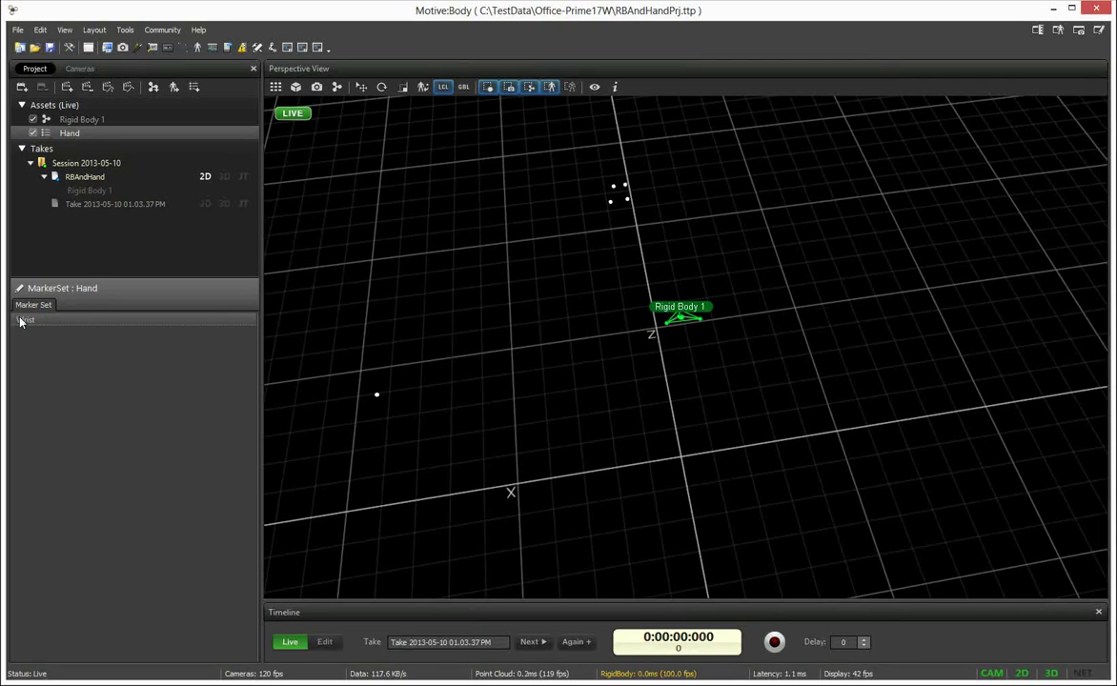
- Add five more markers to the Hand marker set, named Thumb, Index, Middle, Ring and Pinky
right_click(42, 338)
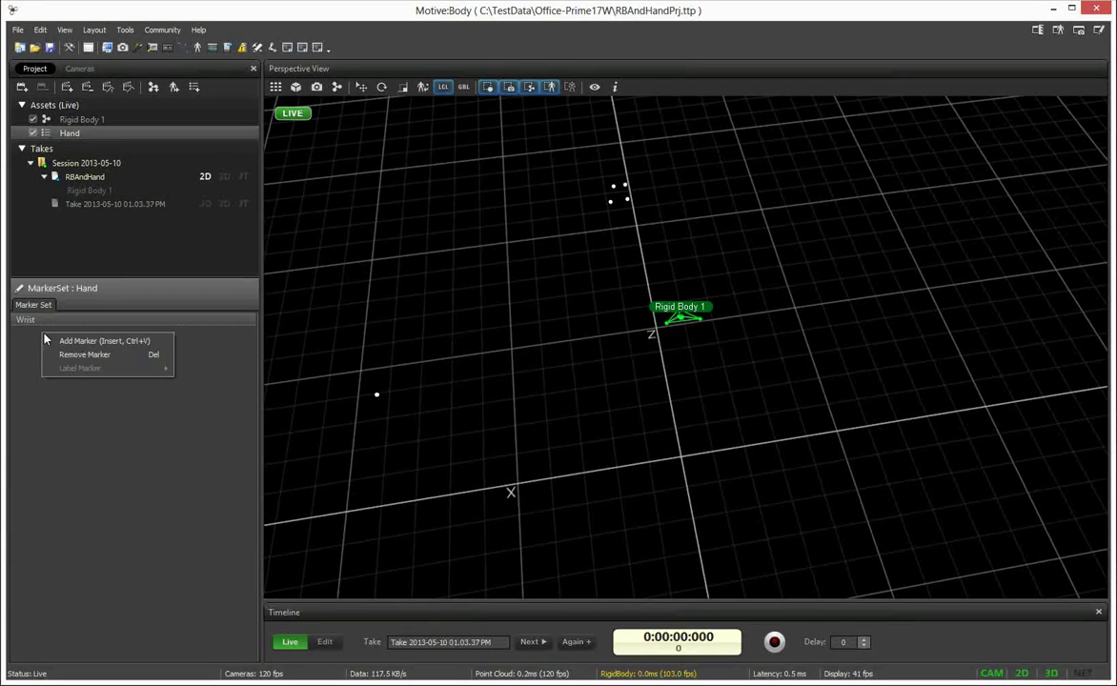
click(85, 341)
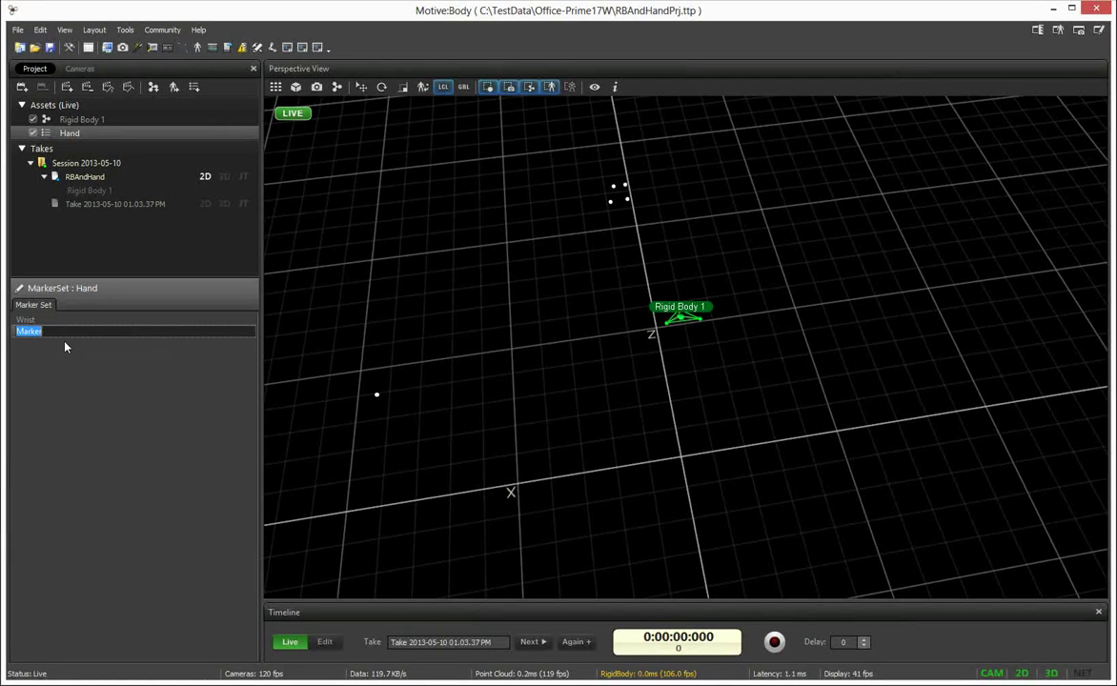
text(Thumb)
key(Return)
text(Index)
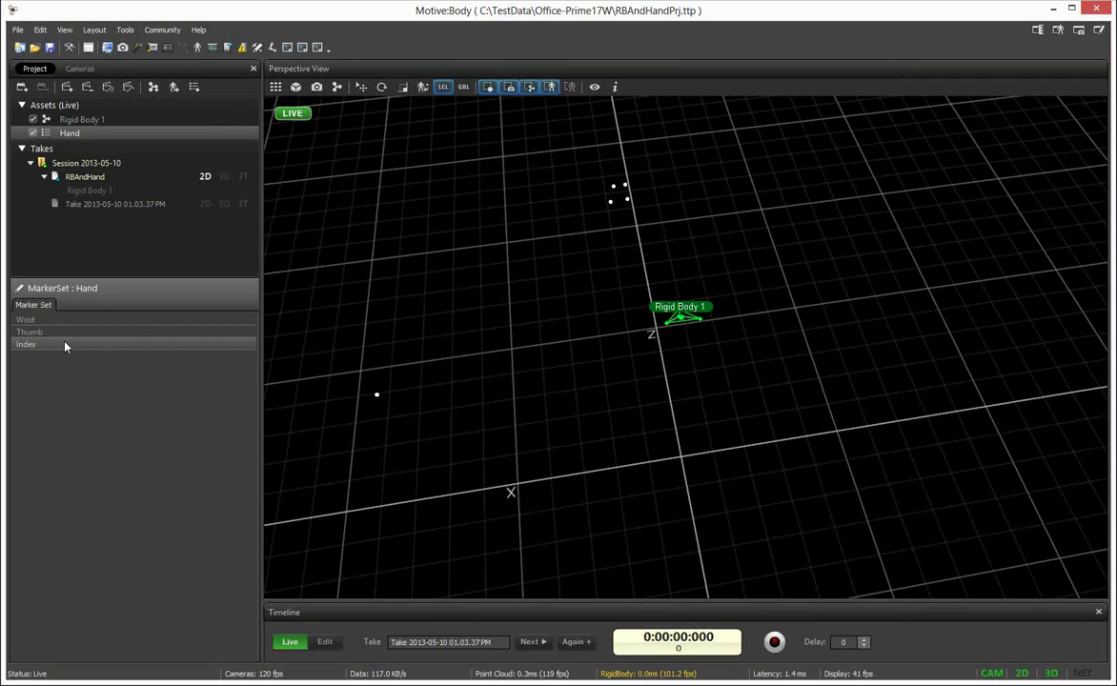
key(Return)
text(Middle)
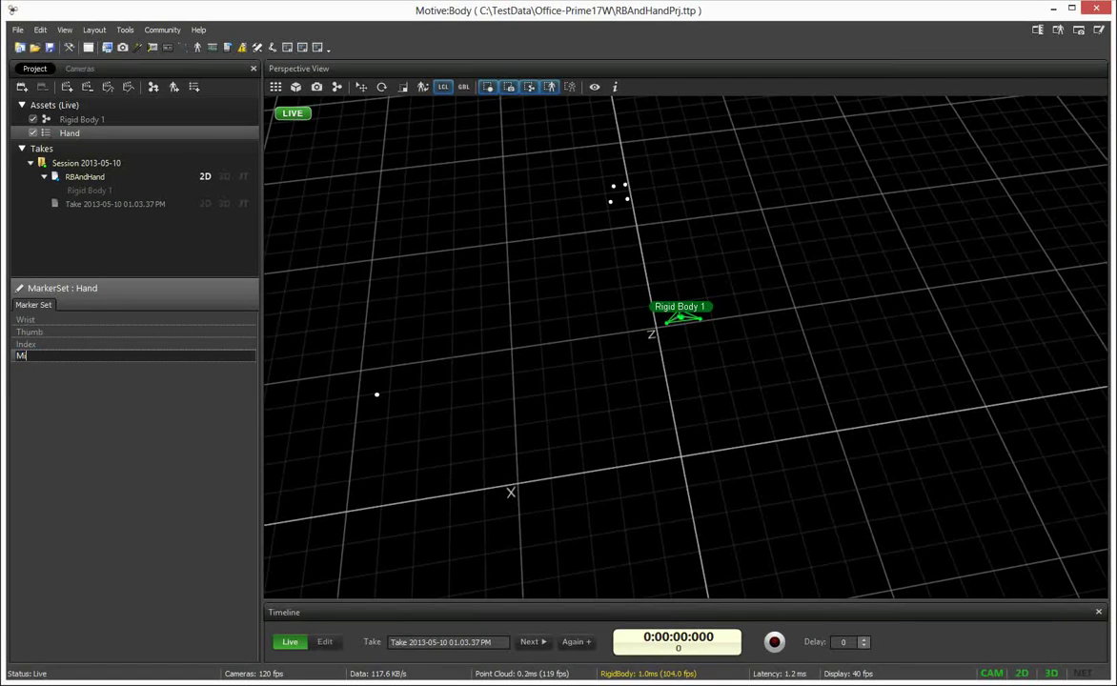
key(Return)
text(R)
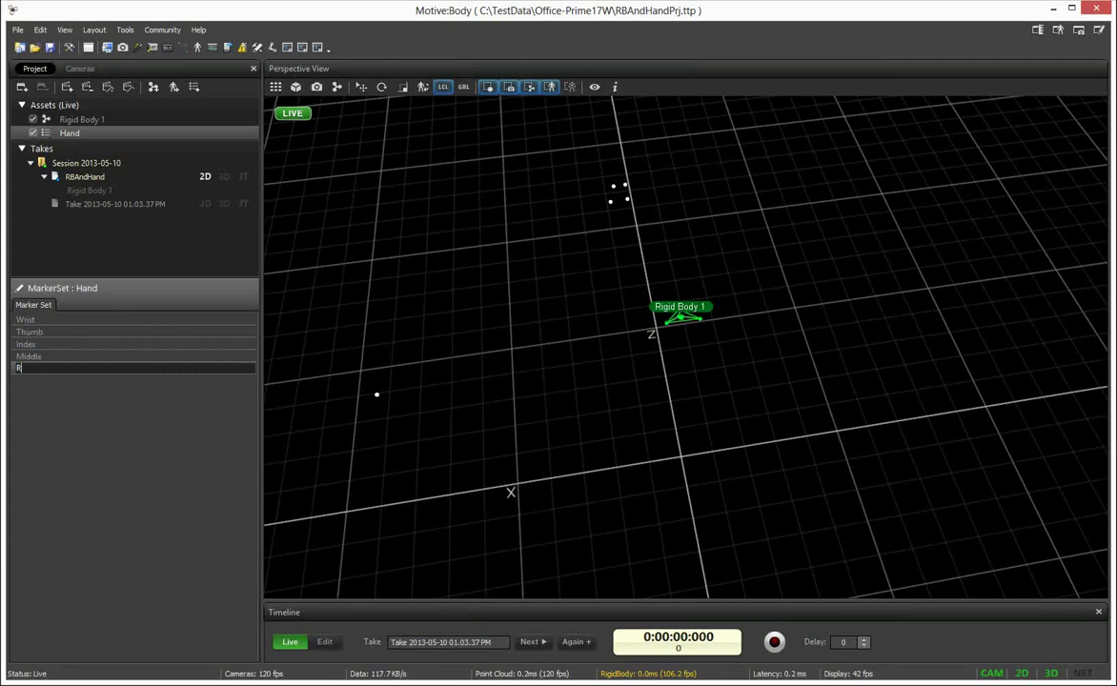
text(ing)
key(Return)
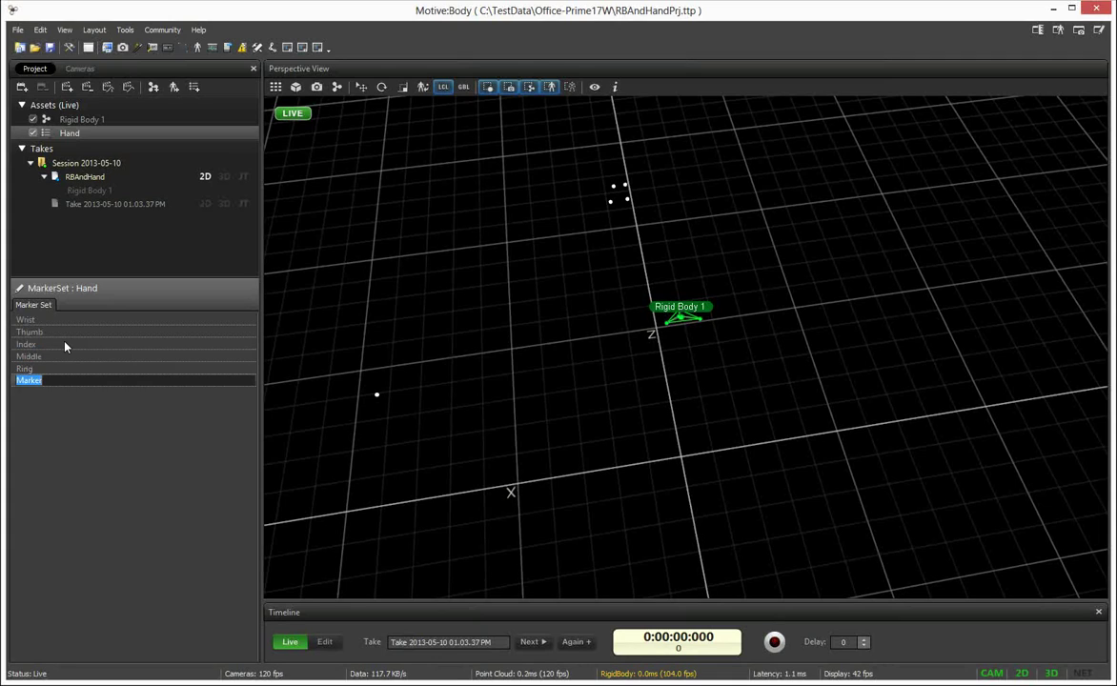
text(Pinky)
key(Return)
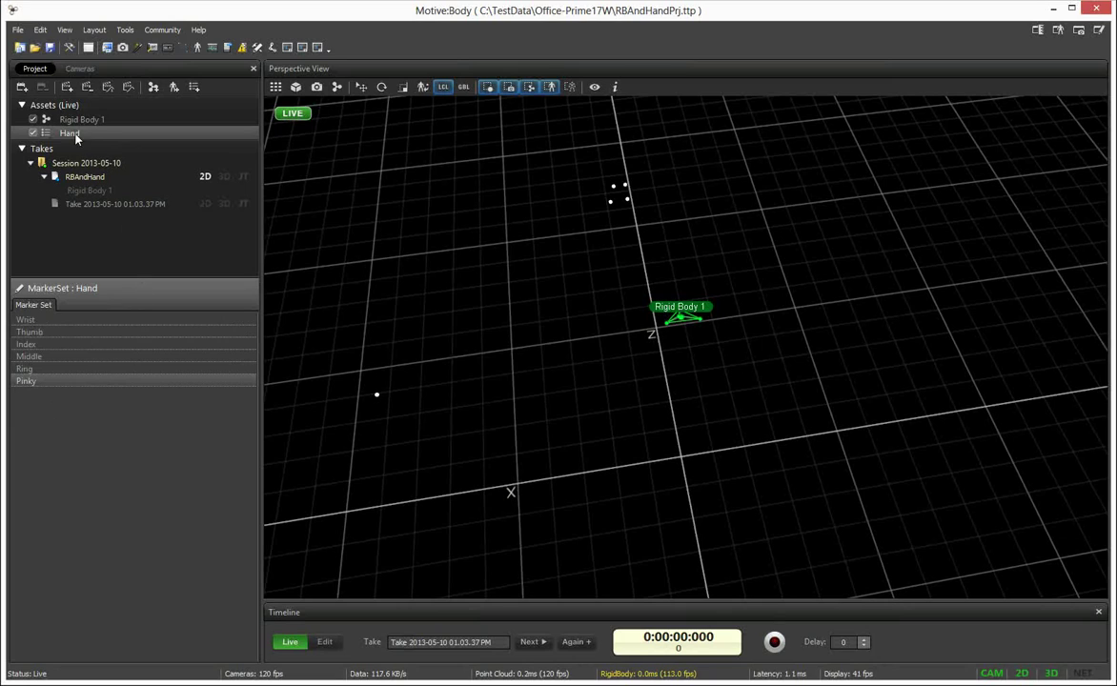
- Assign the Hand marker set to the RBAndHand take and process the take's 2D data into 3D marker trajectories
drag(71, 133, 88, 186)
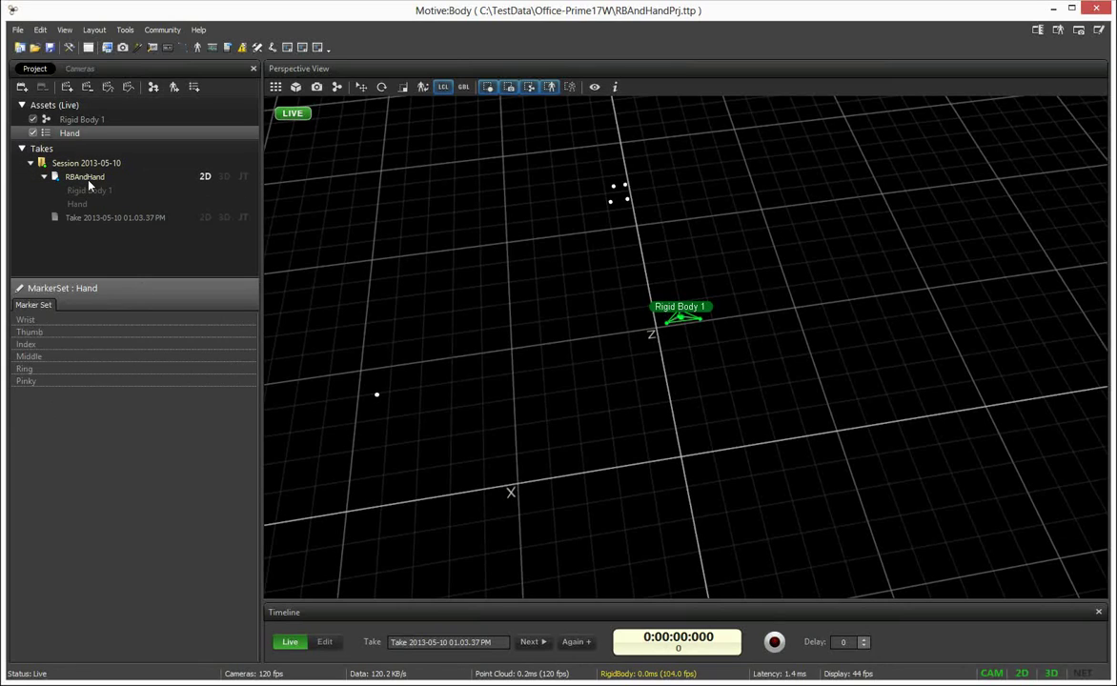
click(92, 178)
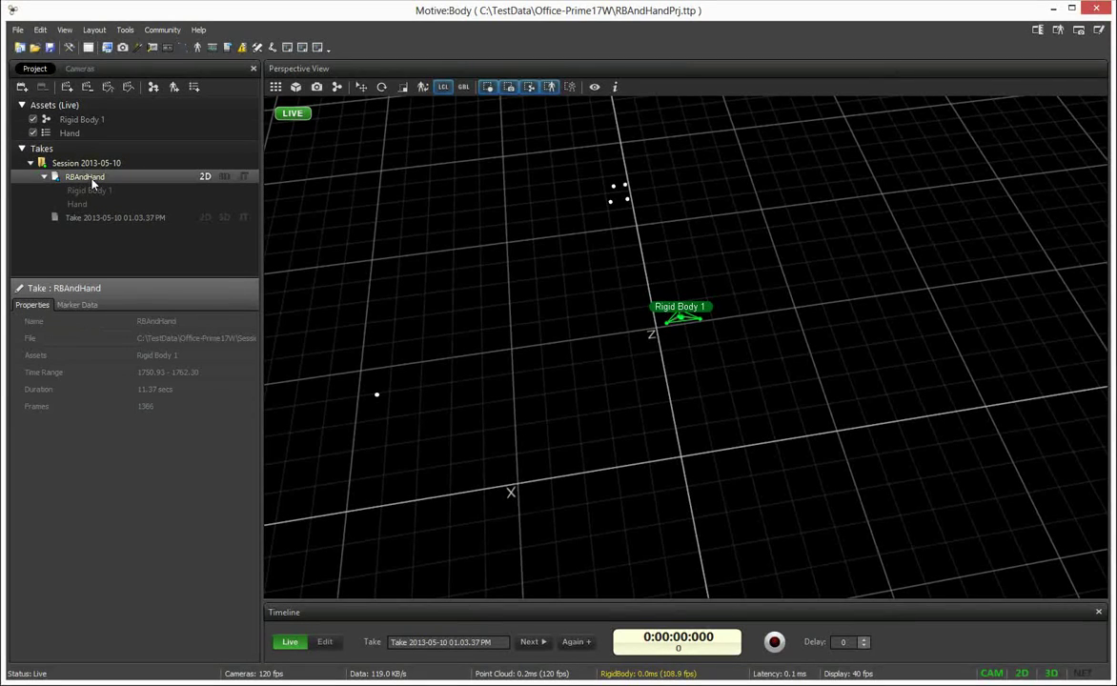
right_click(92, 181)
click(126, 214)
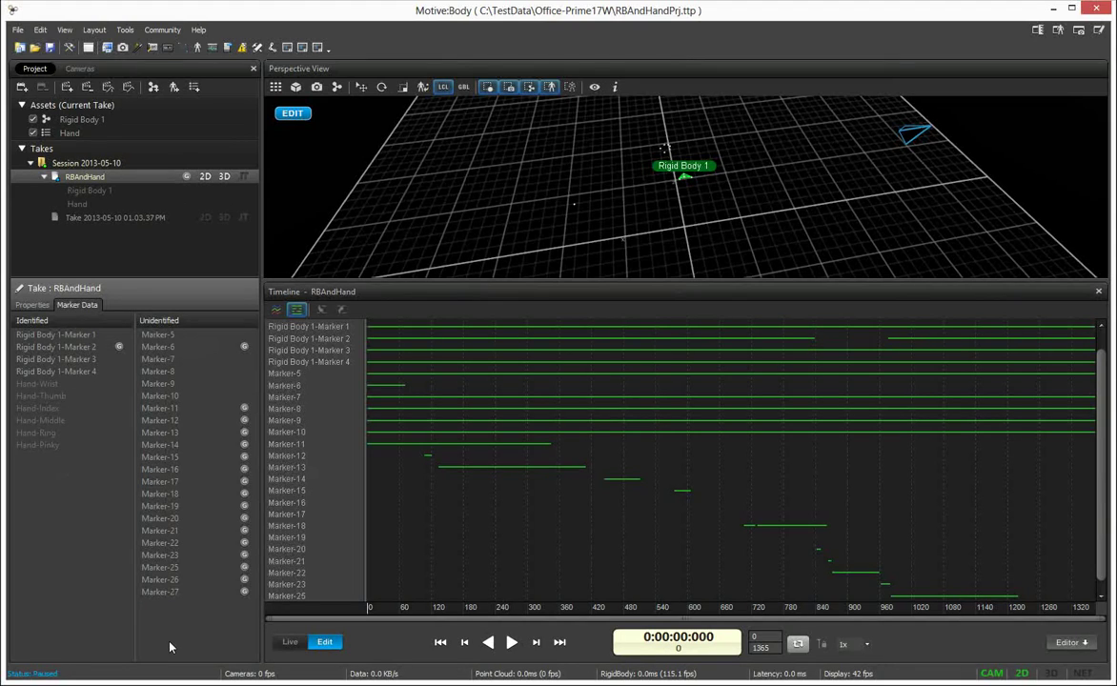
- Turn the marker data list's split into identified and unidentified markers off and back on
right_click(83, 478)
click(91, 484)
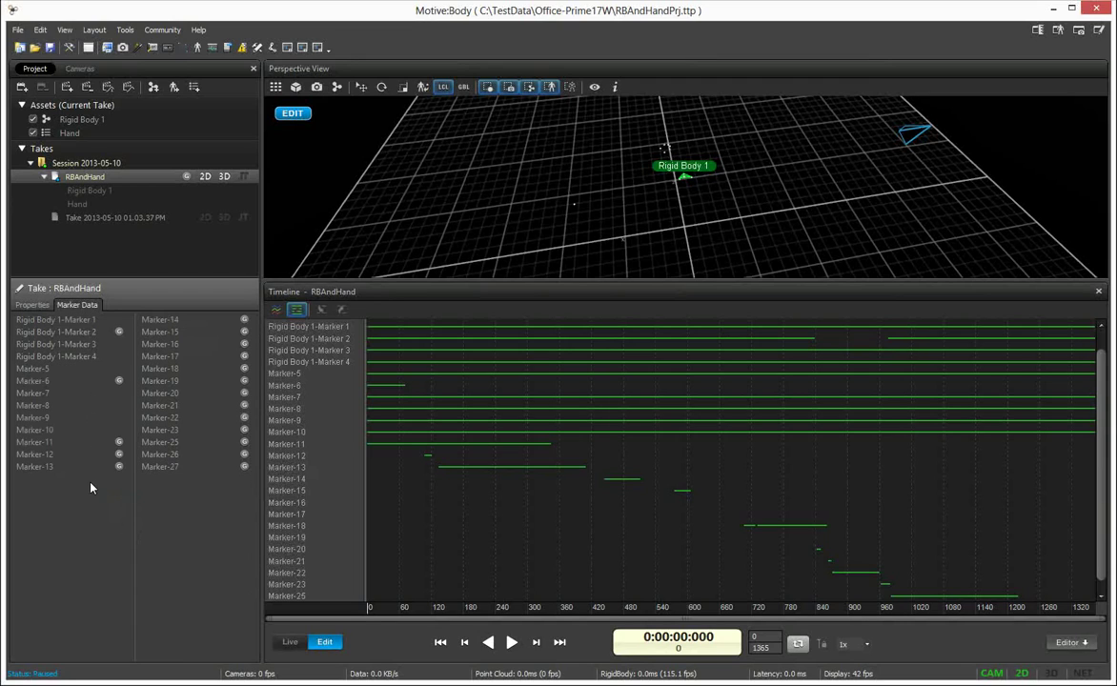
right_click(94, 536)
click(108, 546)
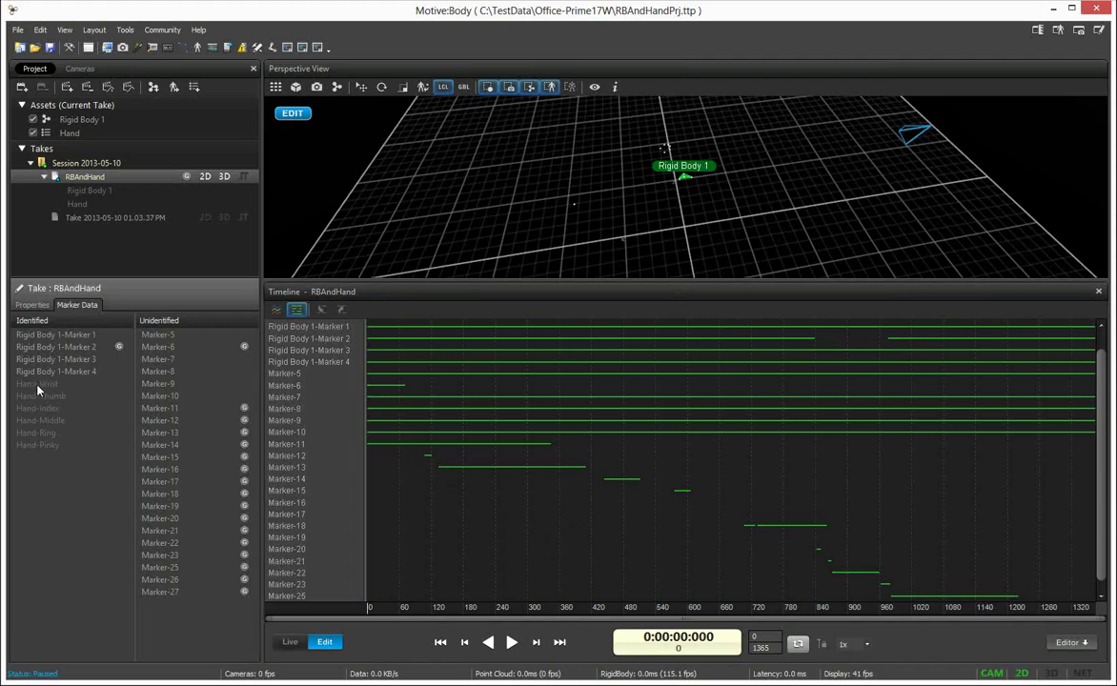
- Label Marker-6, the outermost marker on the thumb side of the hand cluster, as Hand-Thumb
right_drag(729, 181, 657, 239)
scroll(653, 234, up, 8)
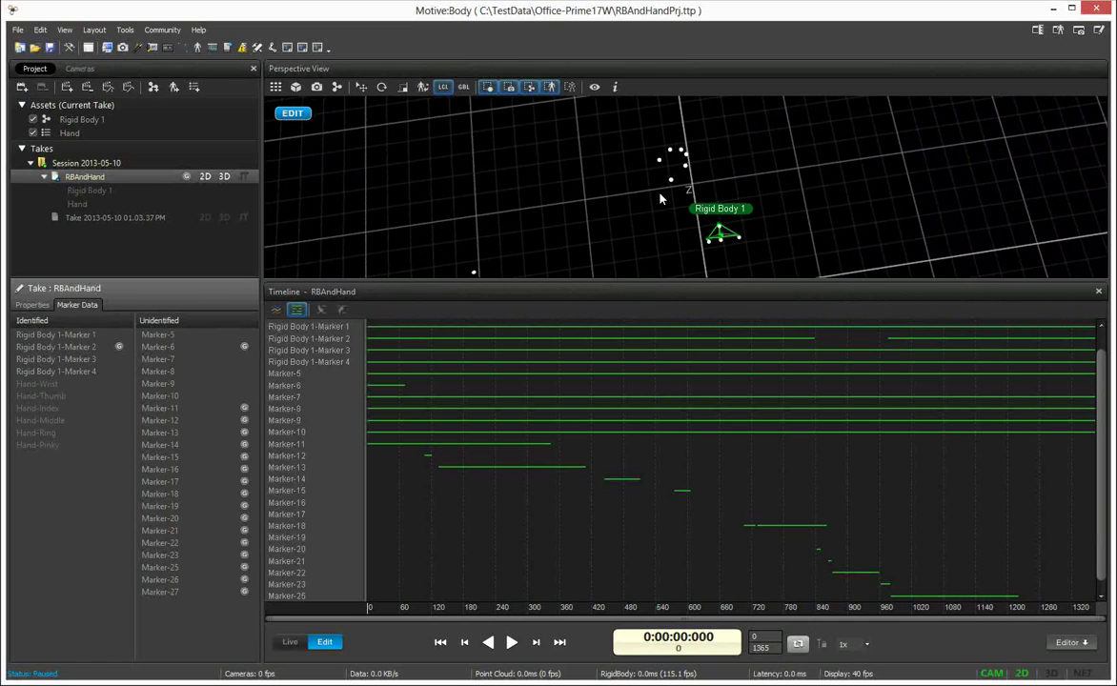
middle_drag(654, 190, 640, 211)
scroll(641, 211, up, 2)
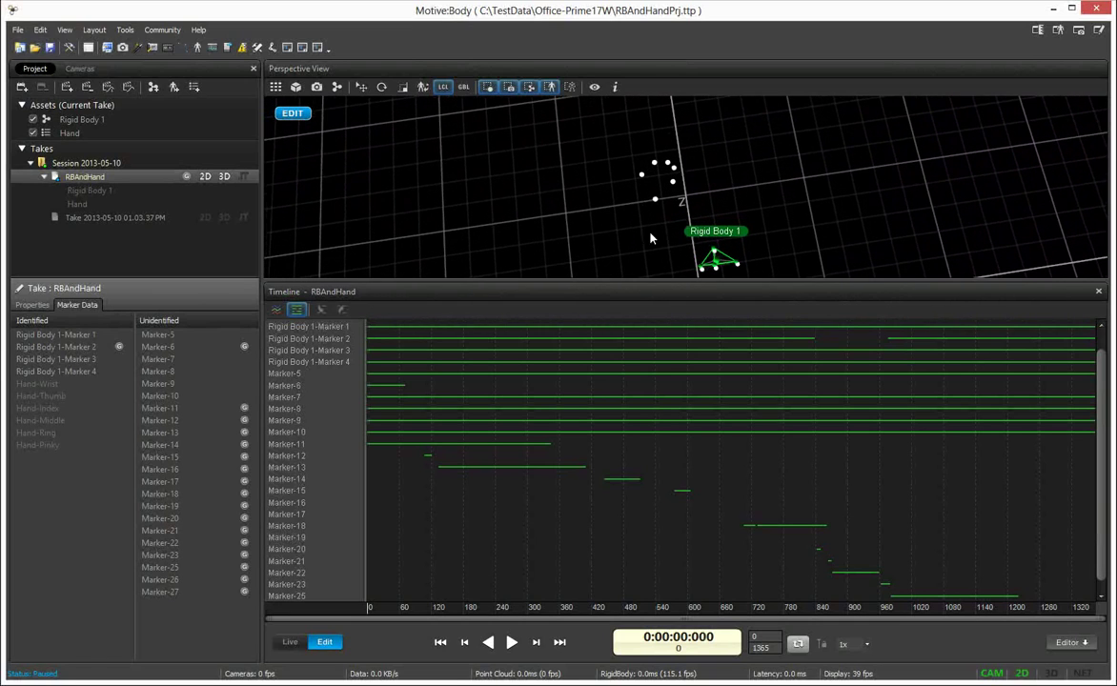
click(641, 175)
right_click(642, 177)
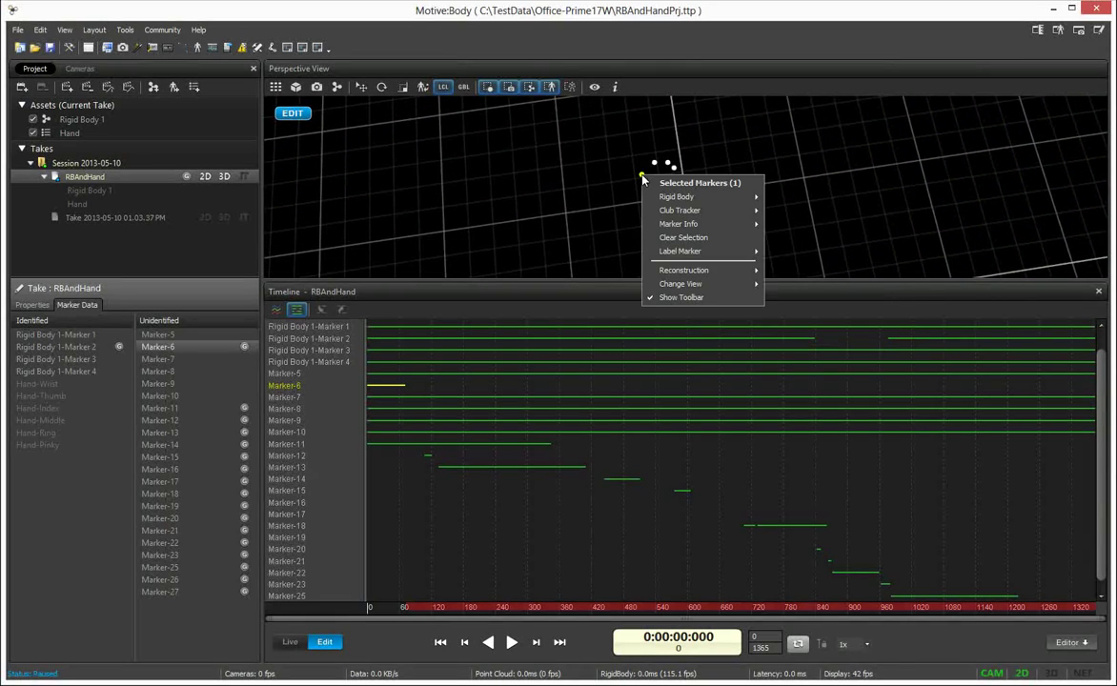
mouse_move(722, 251)
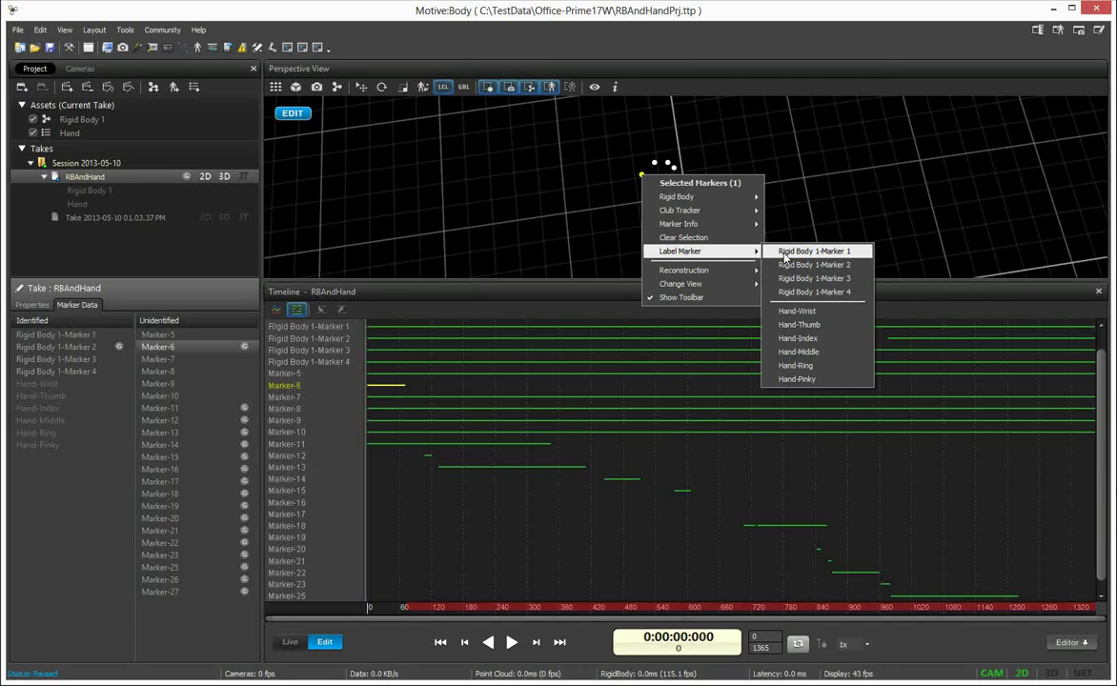
click(799, 325)
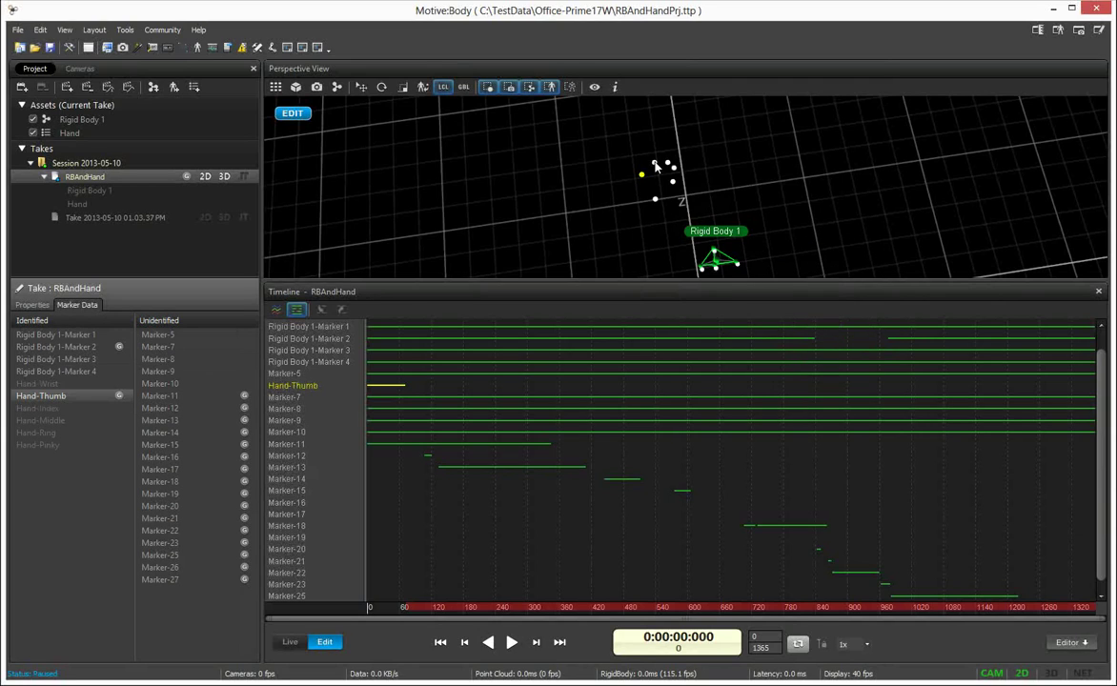
- Label Marker-8, the fingertip beside the thumb, as Hand-Index and the adjacent Marker-9 as Hand-Middle
click(654, 164)
right_click(655, 166)
mouse_move(720, 236)
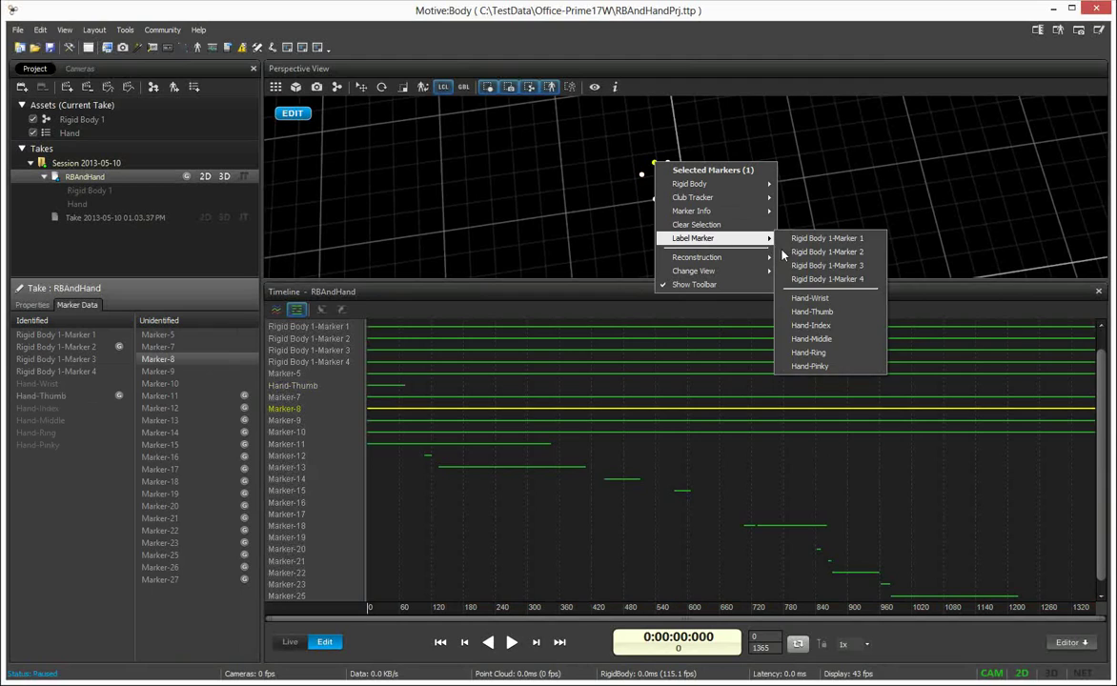
click(810, 325)
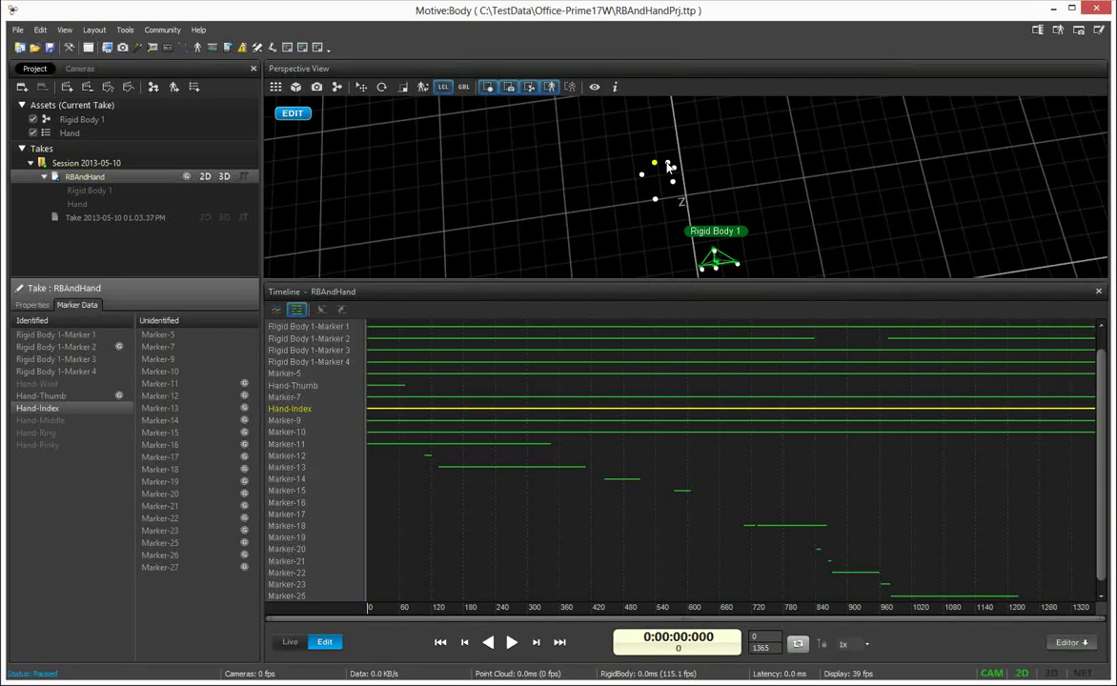
click(667, 165)
right_click(668, 166)
mouse_move(713, 238)
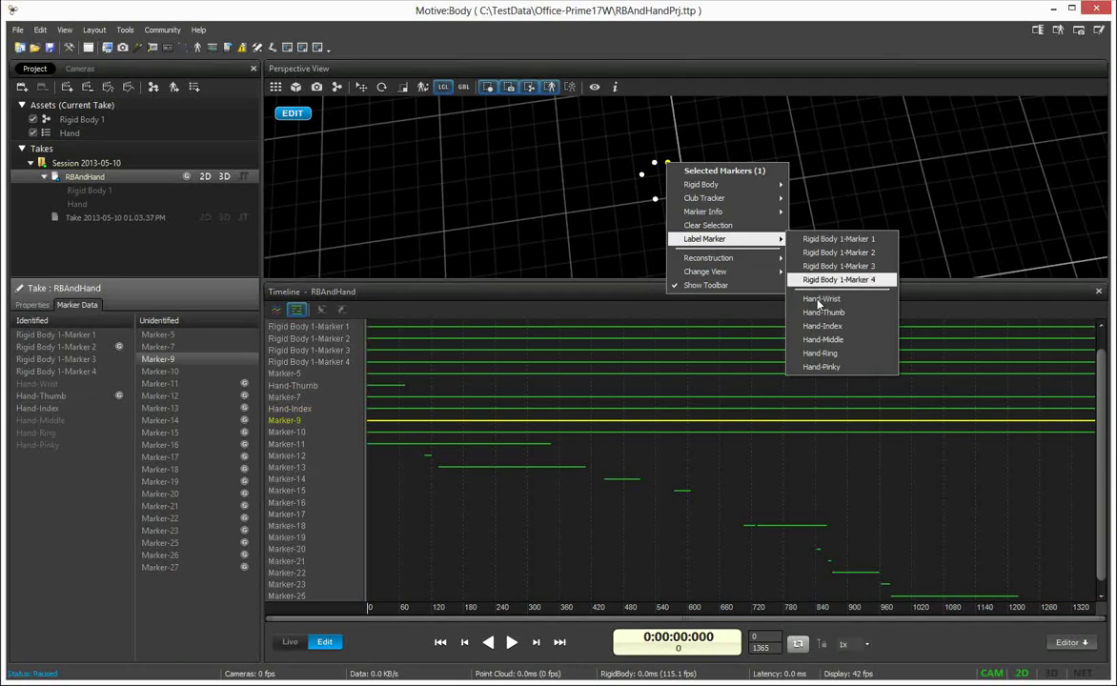
click(832, 339)
- Label Marker-7, the fingertip after the middle one, as Hand-Ring and Marker-10 below it as Hand-Pinky
click(673, 177)
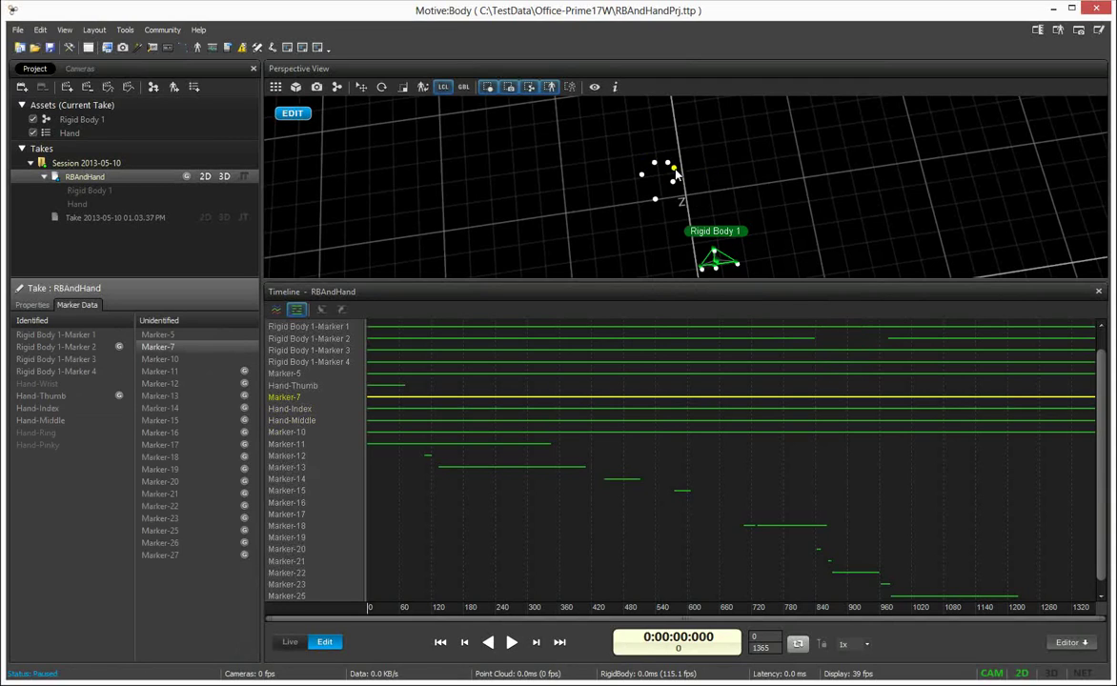
right_click(674, 173)
mouse_move(713, 245)
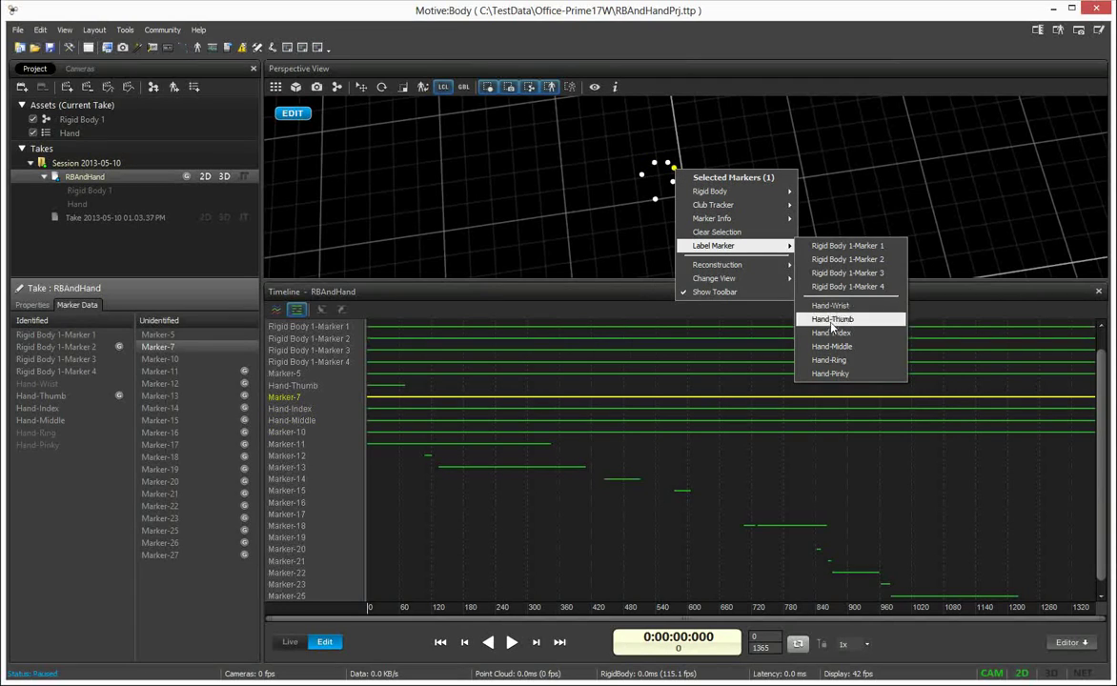
click(837, 364)
click(682, 206)
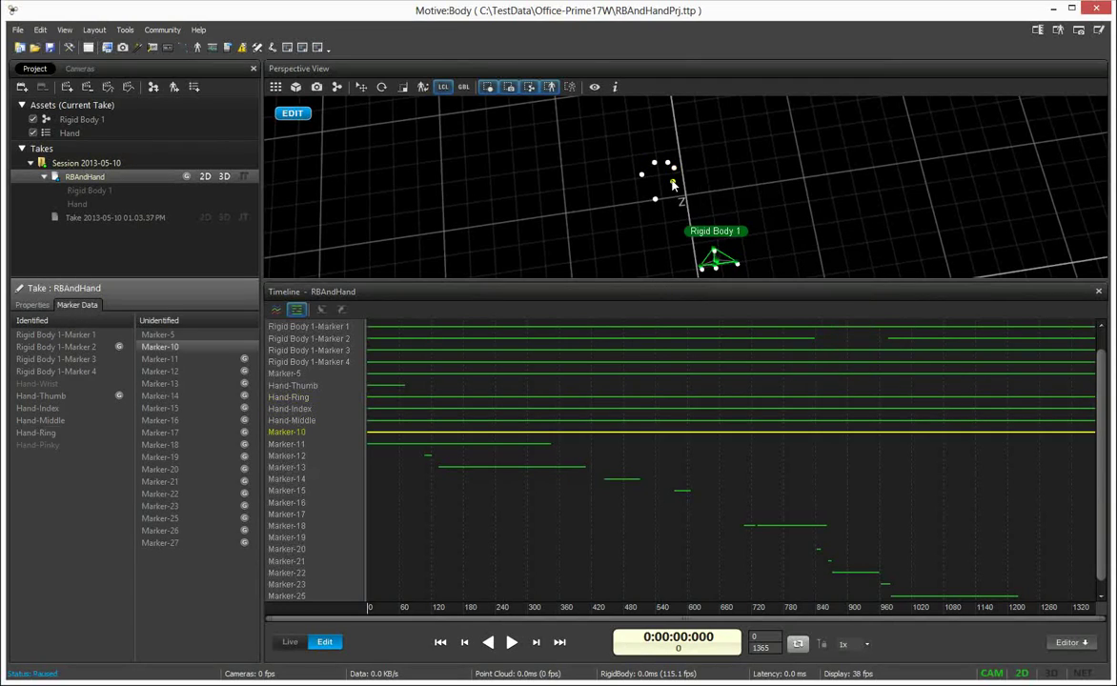
right_click(682, 206)
mouse_move(715, 256)
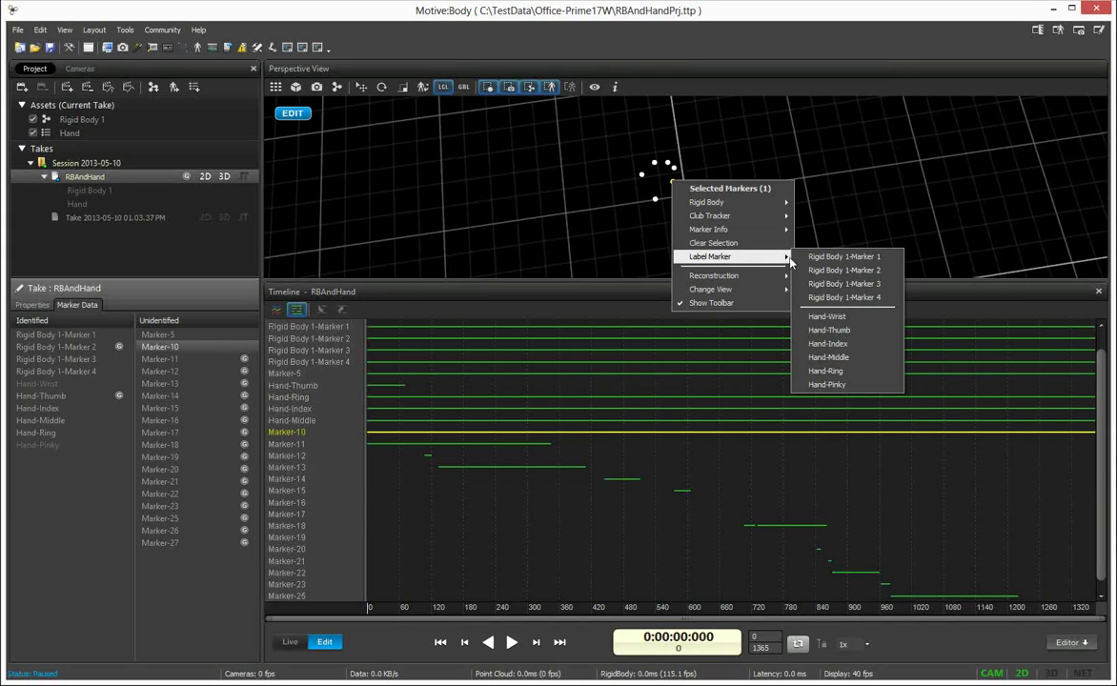
click(827, 385)
- Label Marker-5, the lone marker at the base of the hand cluster, as Hand-Wrist
click(654, 202)
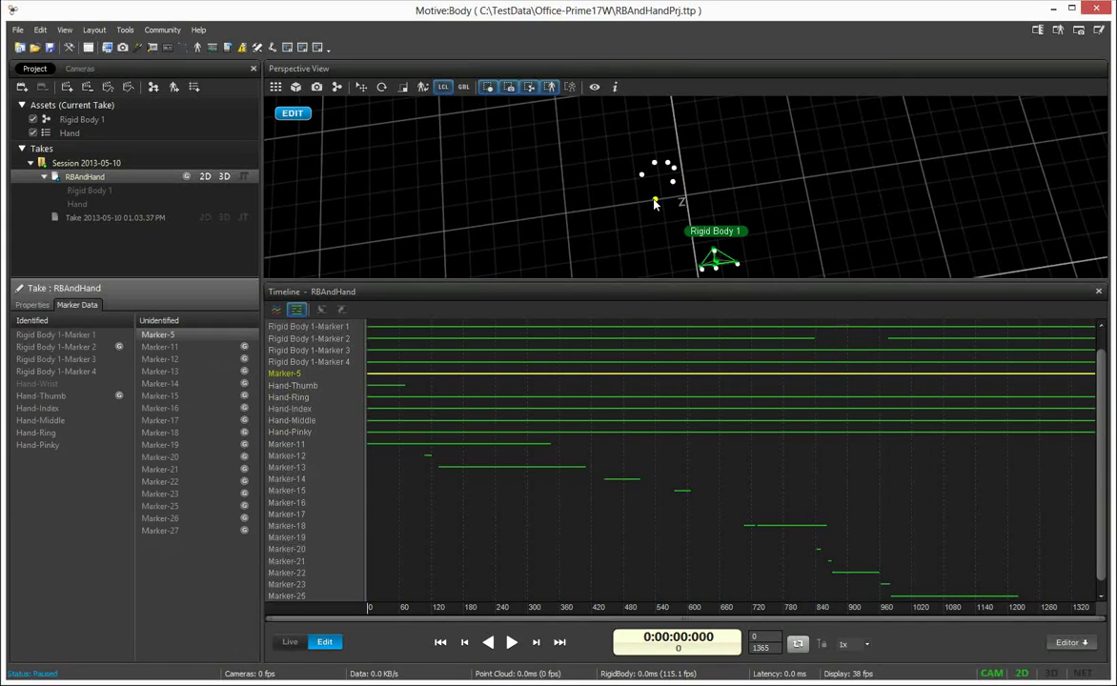
right_click(654, 202)
mouse_move(716, 274)
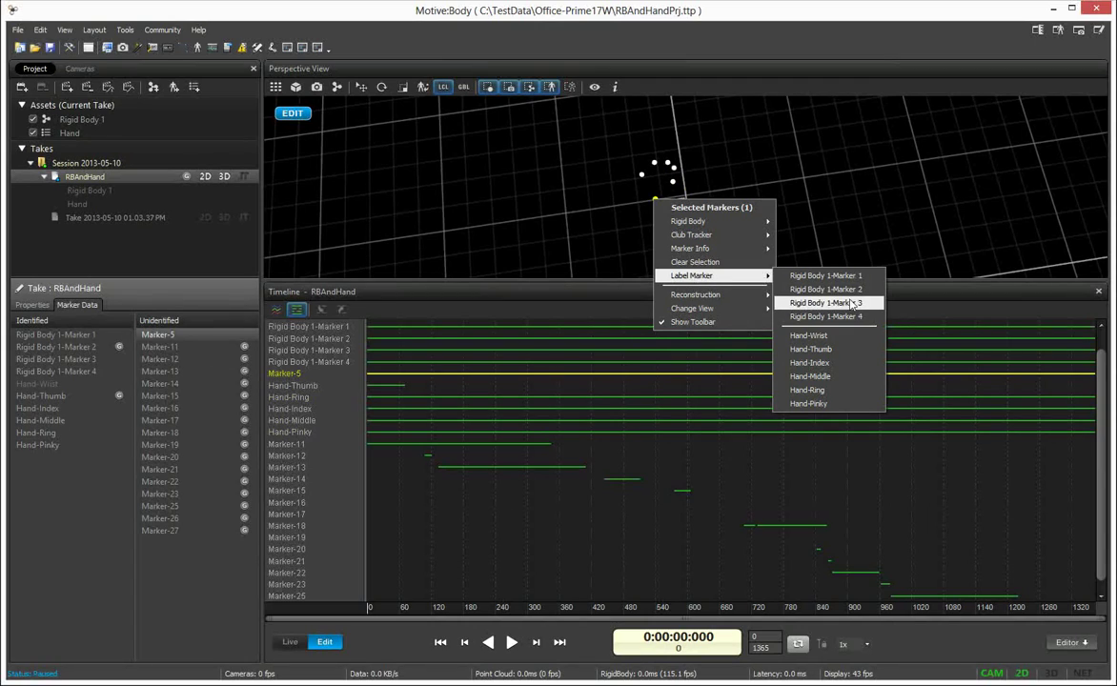
click(828, 339)
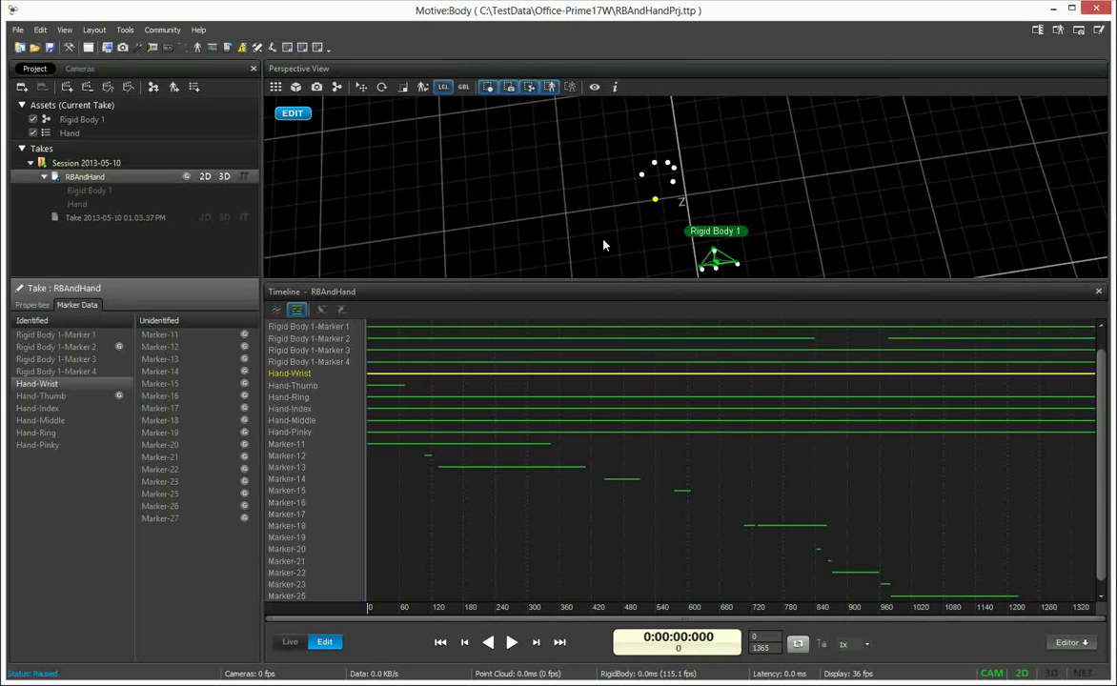
- Merge the thumb's trajectory fragments Marker-12, Marker-13, Marker-14, Marker-15, Marker-18, Marker-22 and Marker-25 up into Hand-Thumb
click(641, 176)
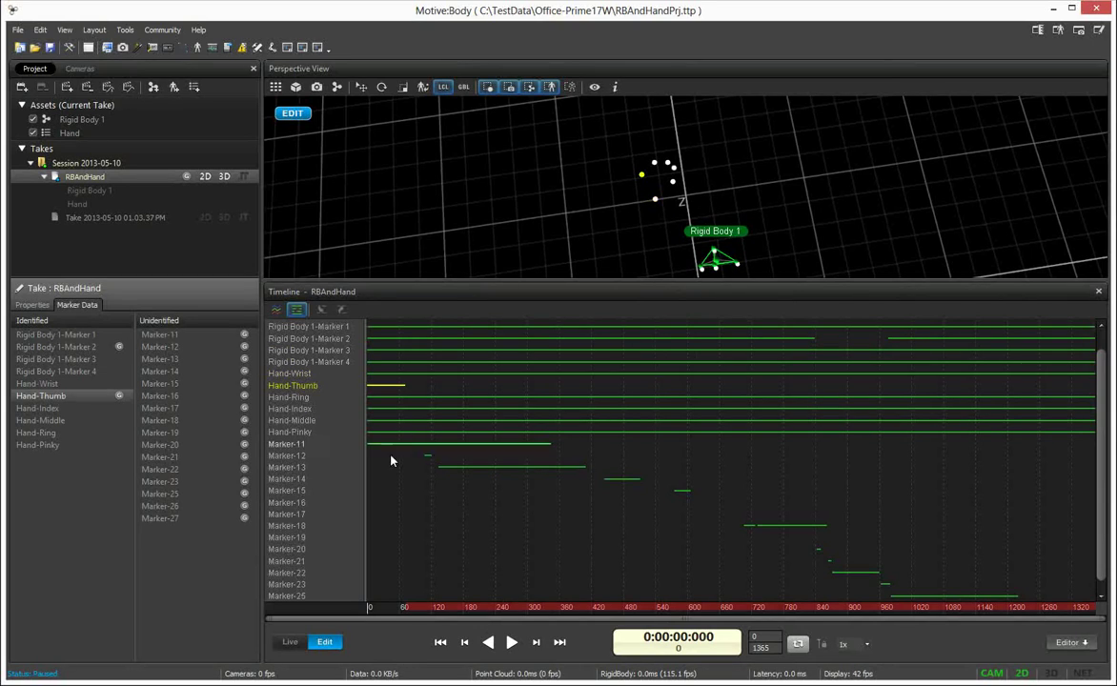
drag(372, 610, 431, 616)
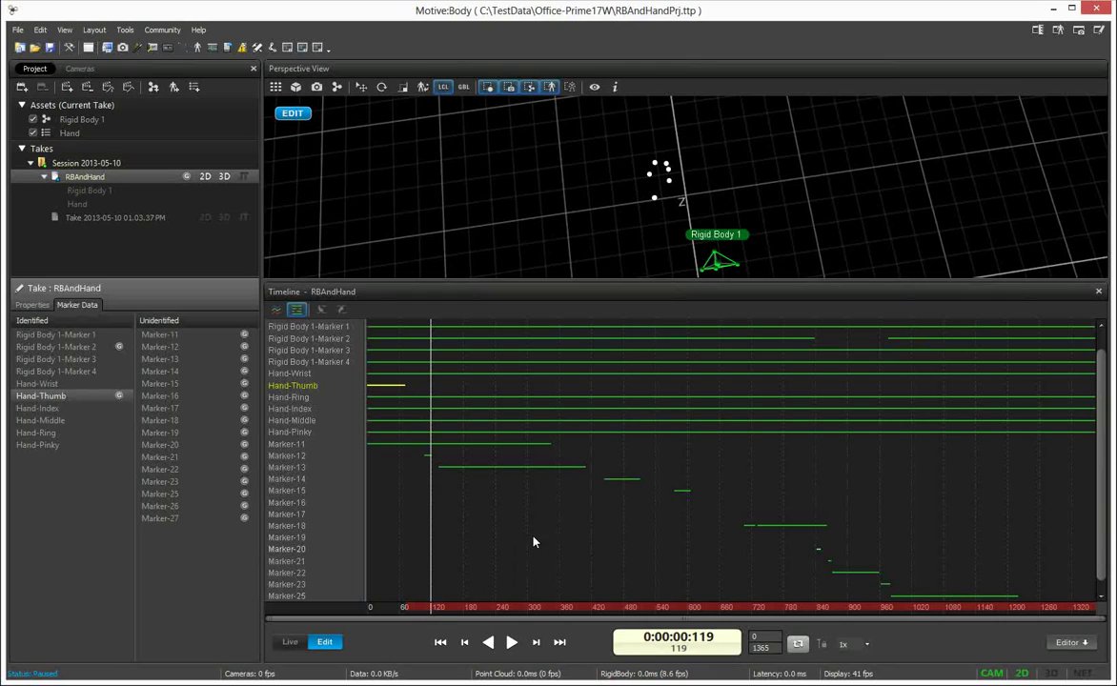
click(650, 176)
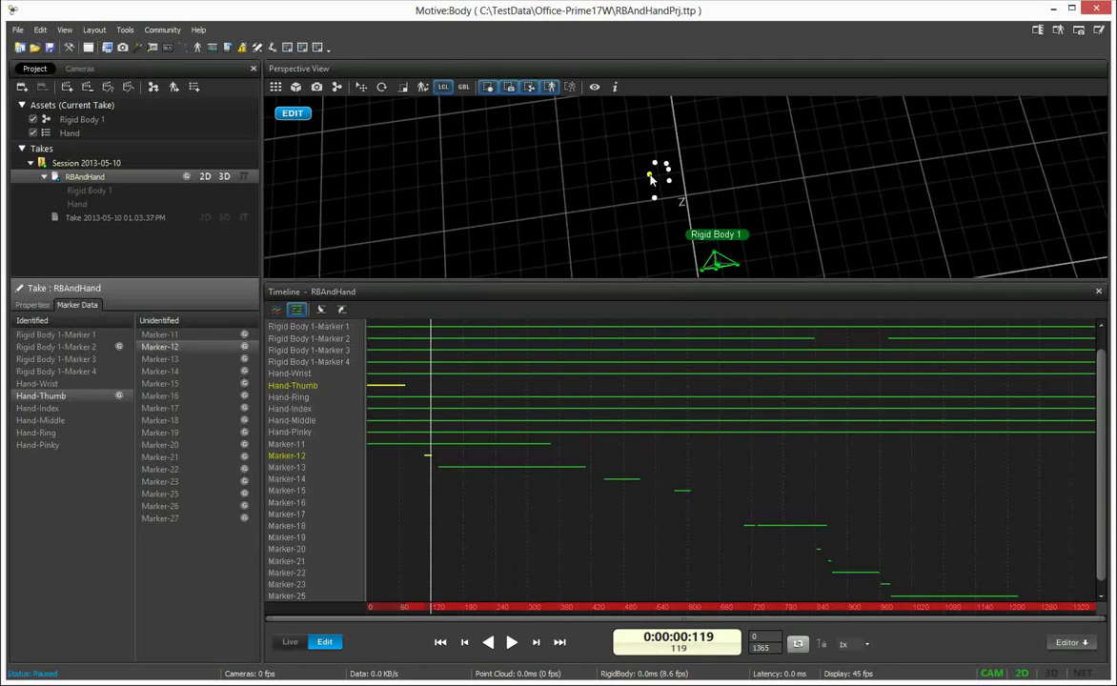
drag(430, 614, 681, 608)
ctrl+click(639, 174)
ctrl+click(637, 474)
ctrl+click(681, 491)
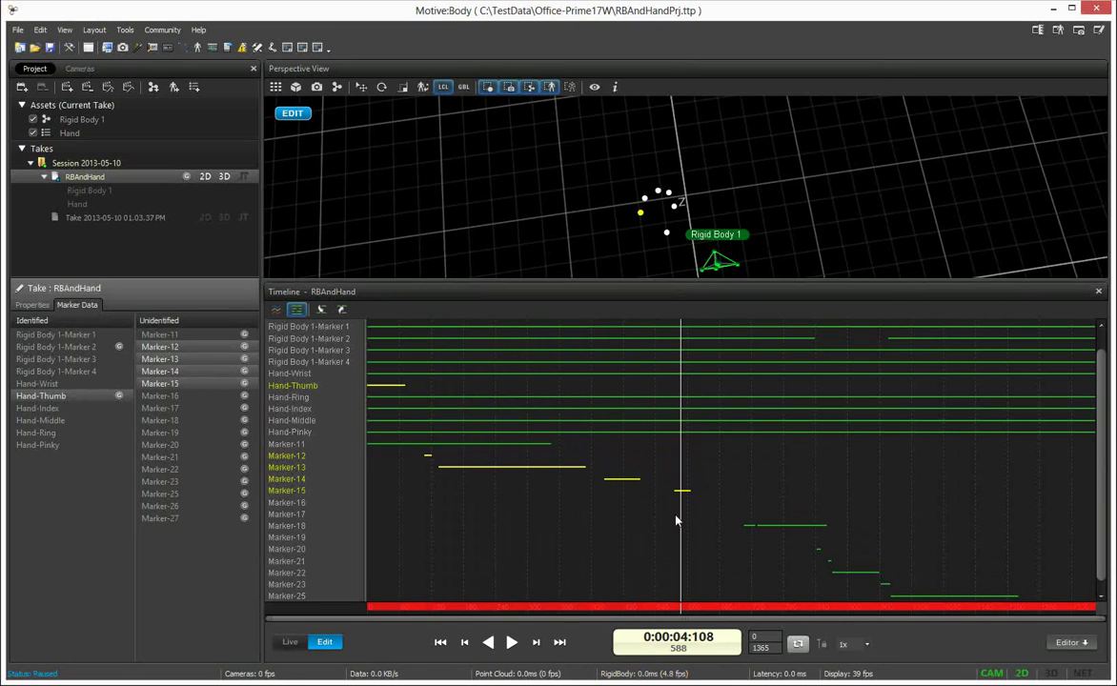
drag(682, 609, 751, 607)
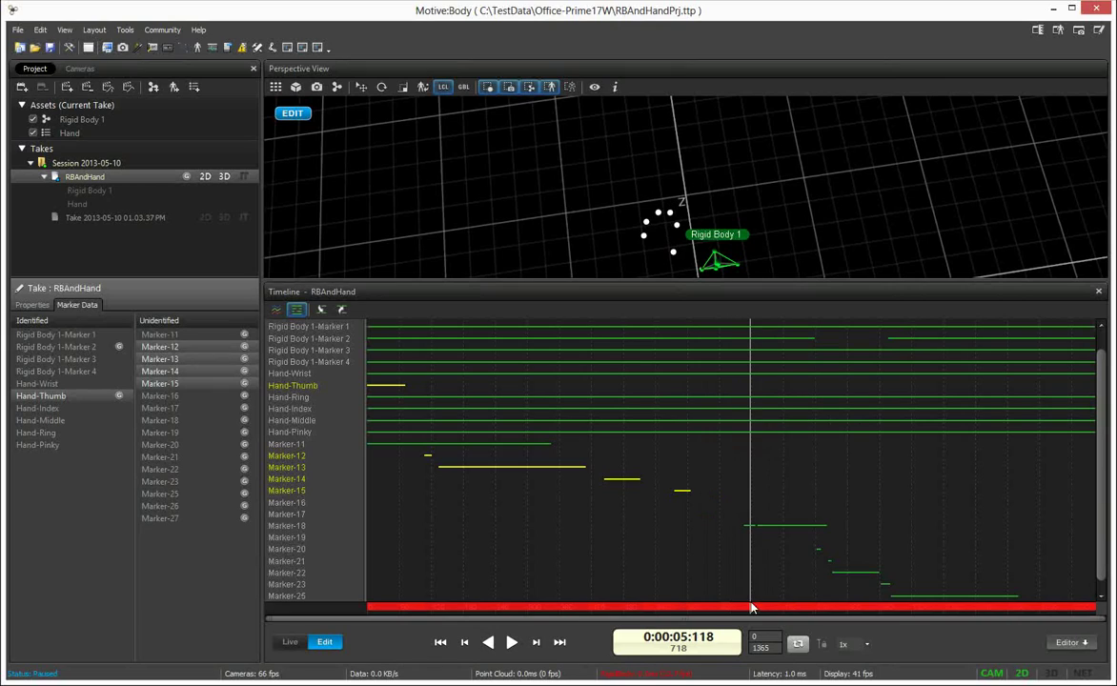
ctrl+click(645, 236)
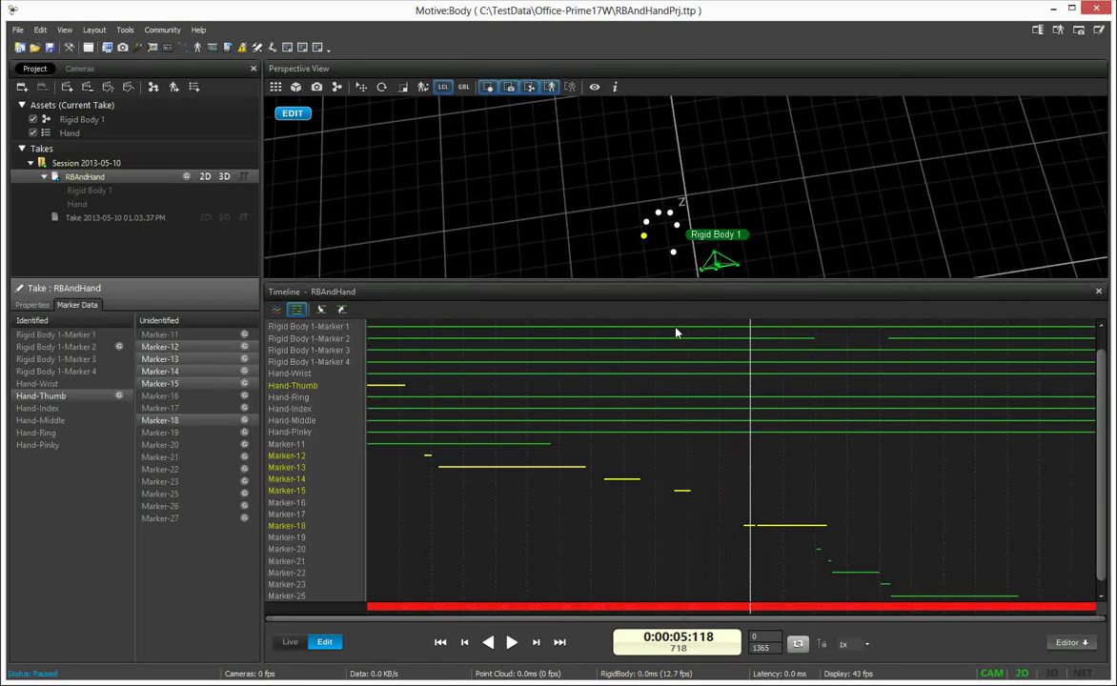
drag(751, 610, 842, 609)
ctrl+click(643, 238)
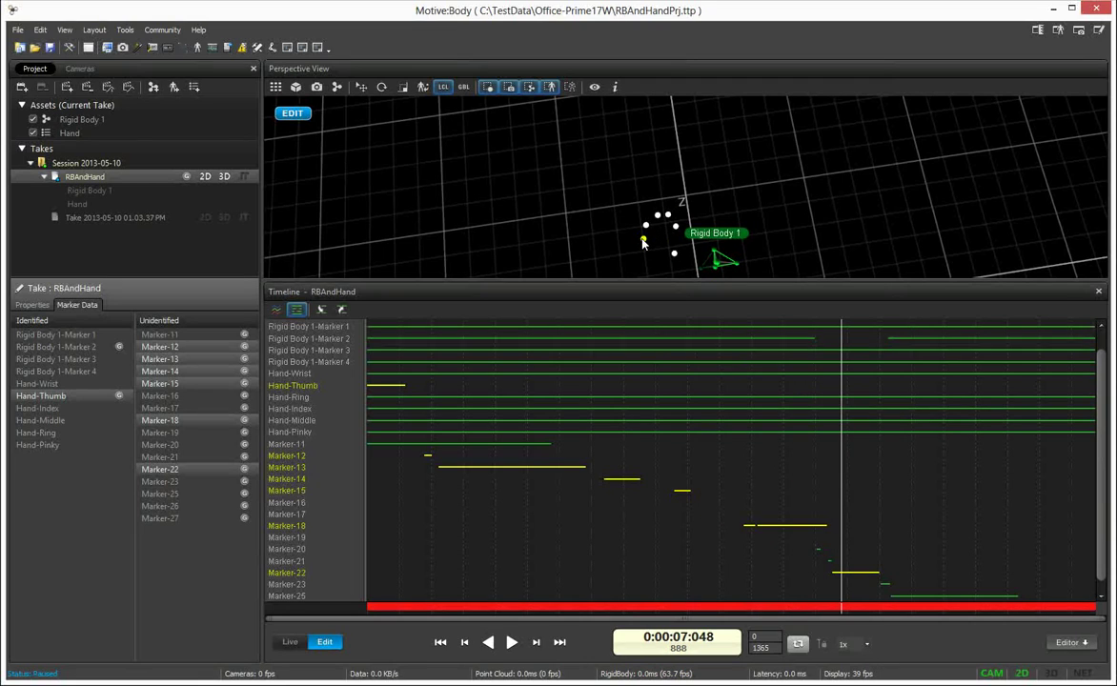
drag(841, 610, 898, 611)
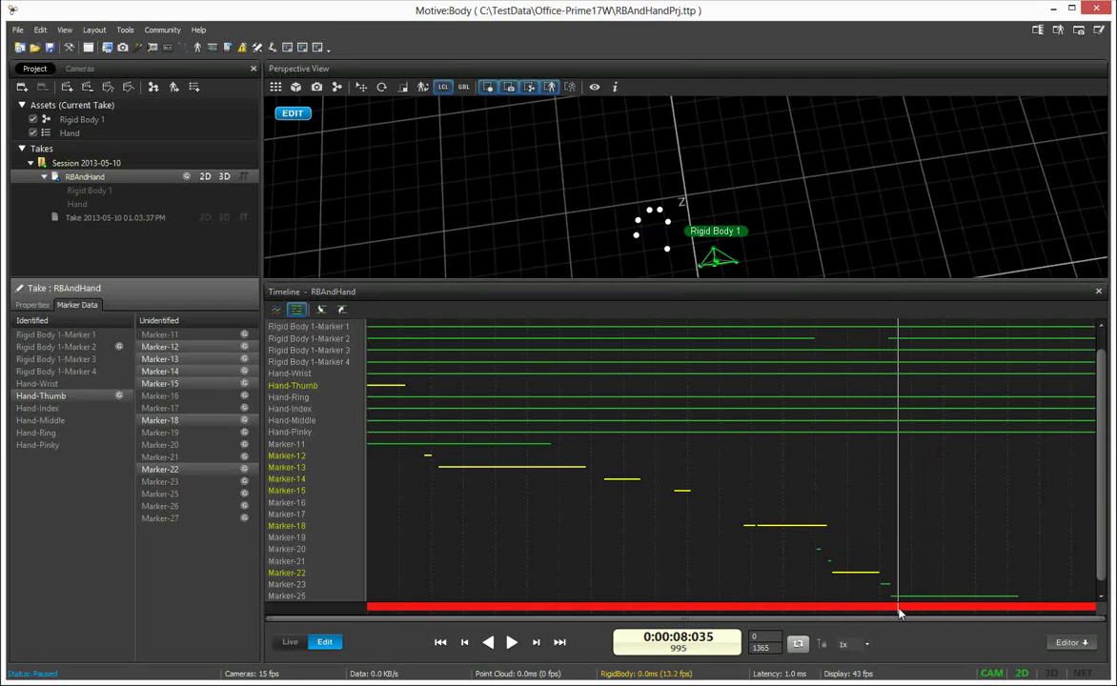
click(636, 238)
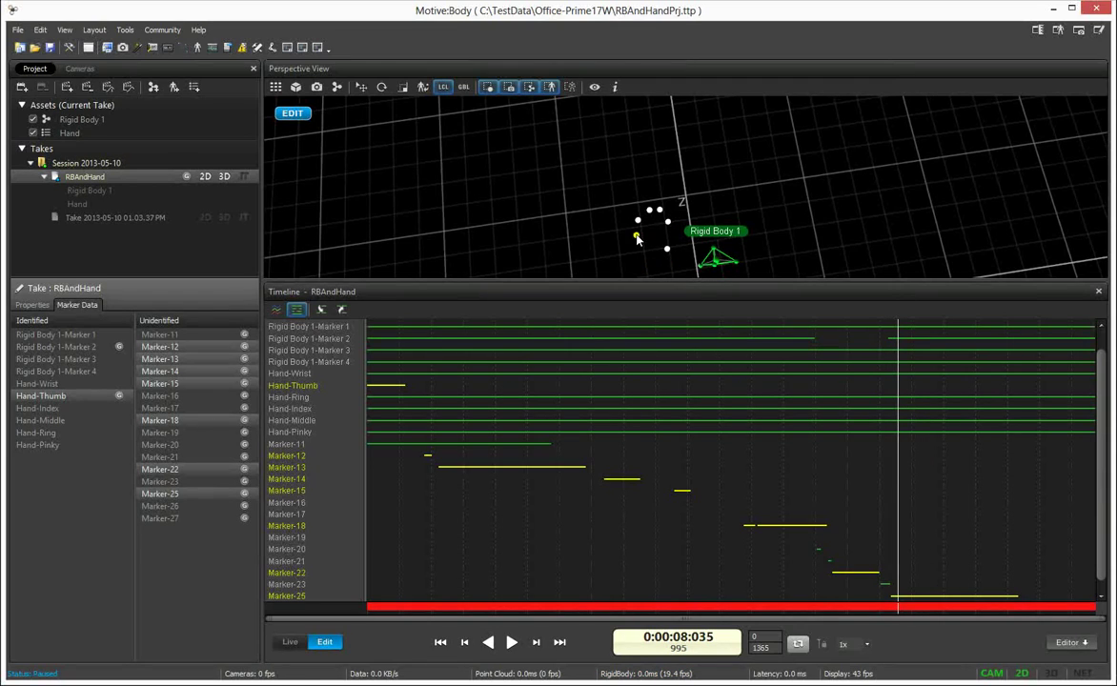
scroll(1010, 496, down, 1)
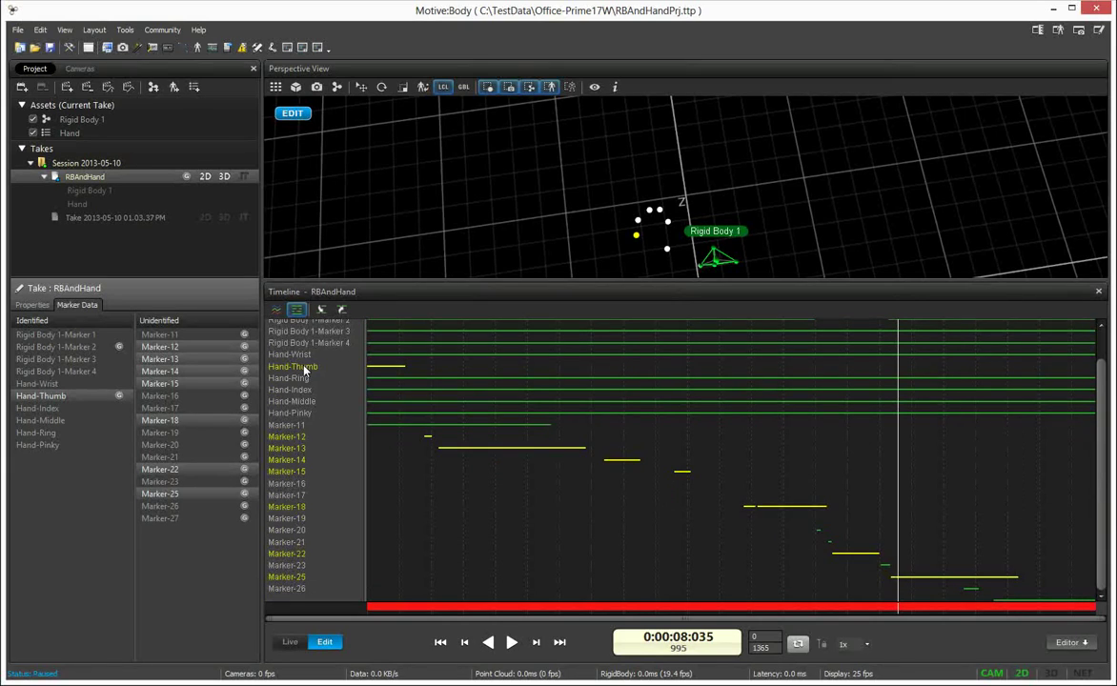
click(342, 310)
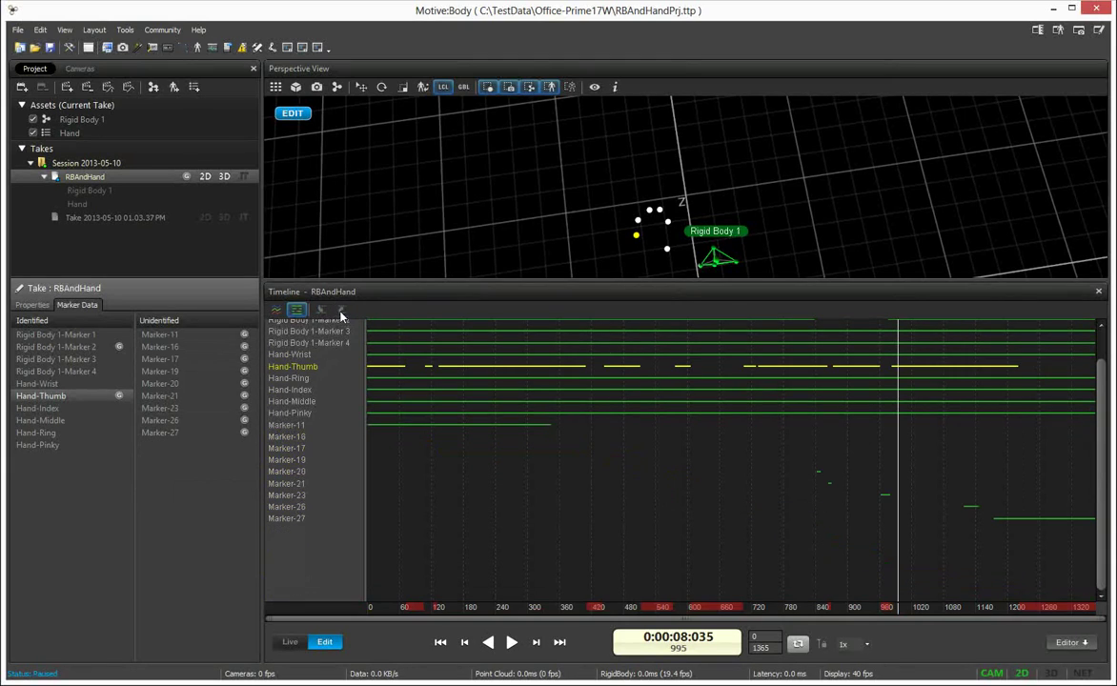
- Examine Hand-Thumb's merged trajectory in the X, Y and Z position graphs, scrub back to frame 907, and return to the marker track view
click(301, 368)
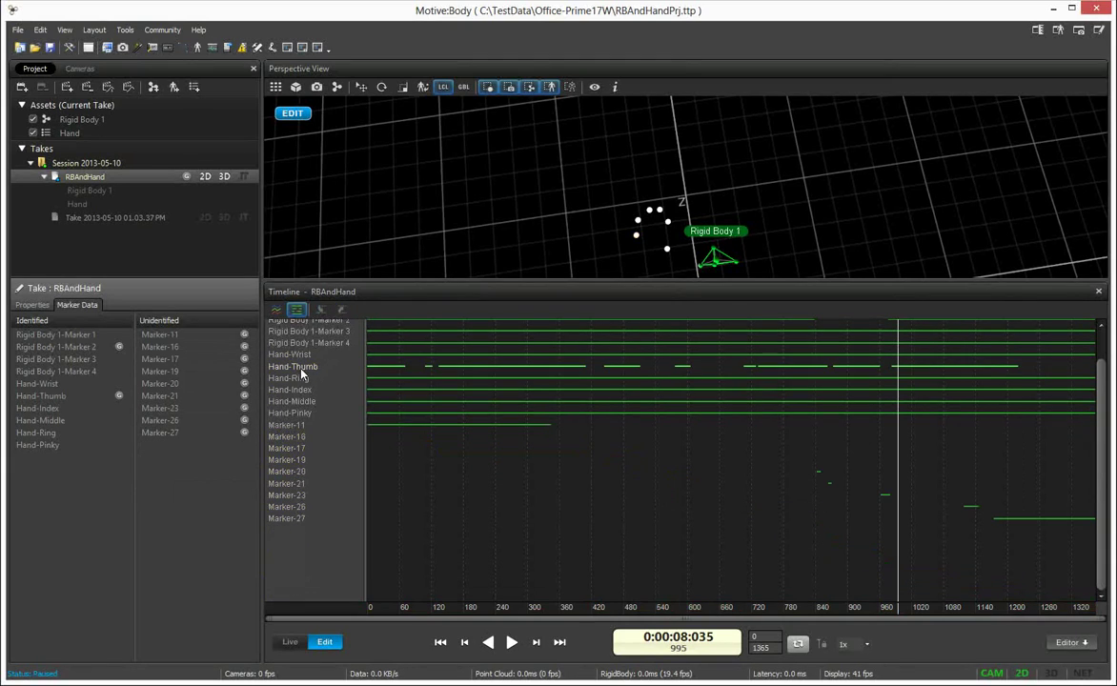
click(301, 371)
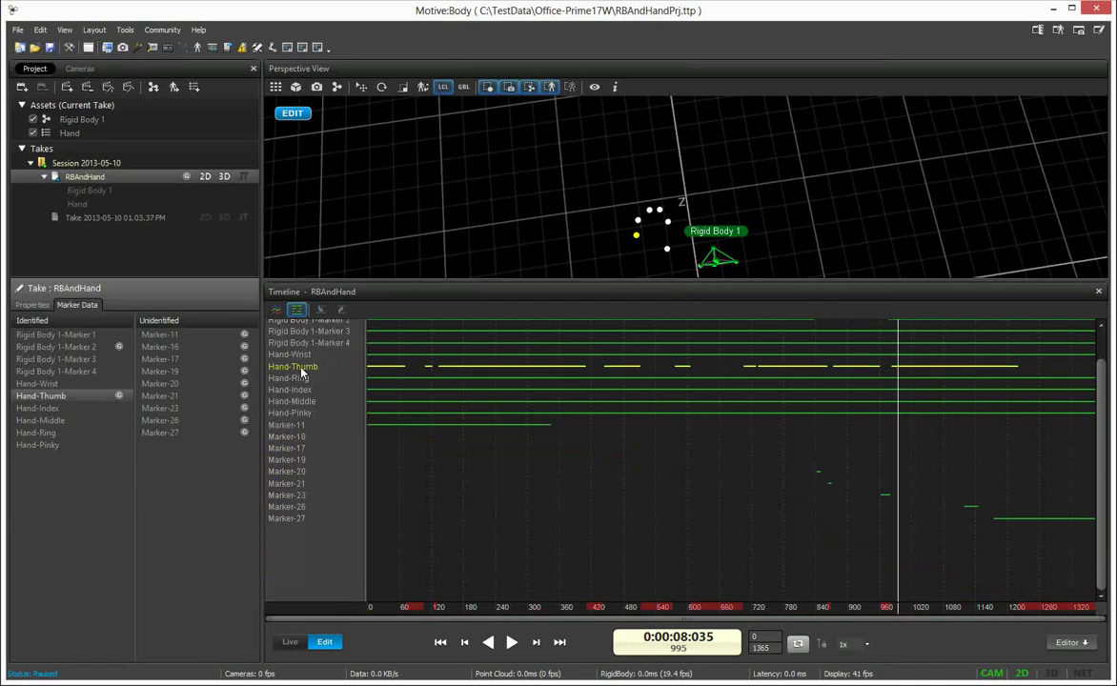
click(276, 310)
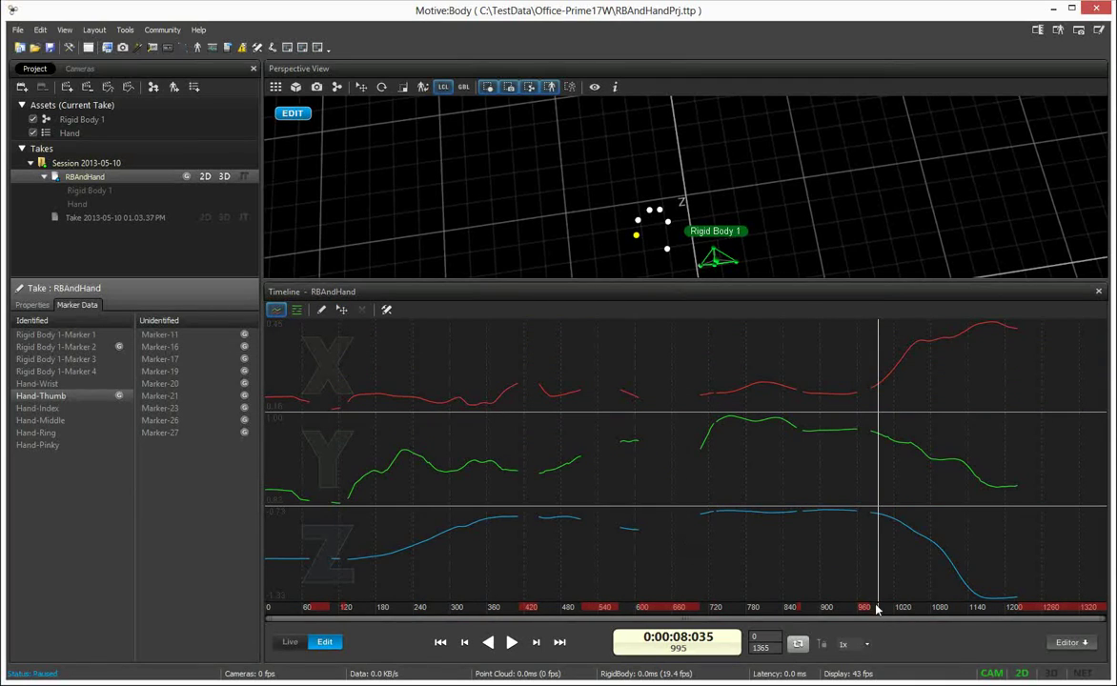
drag(878, 608, 824, 607)
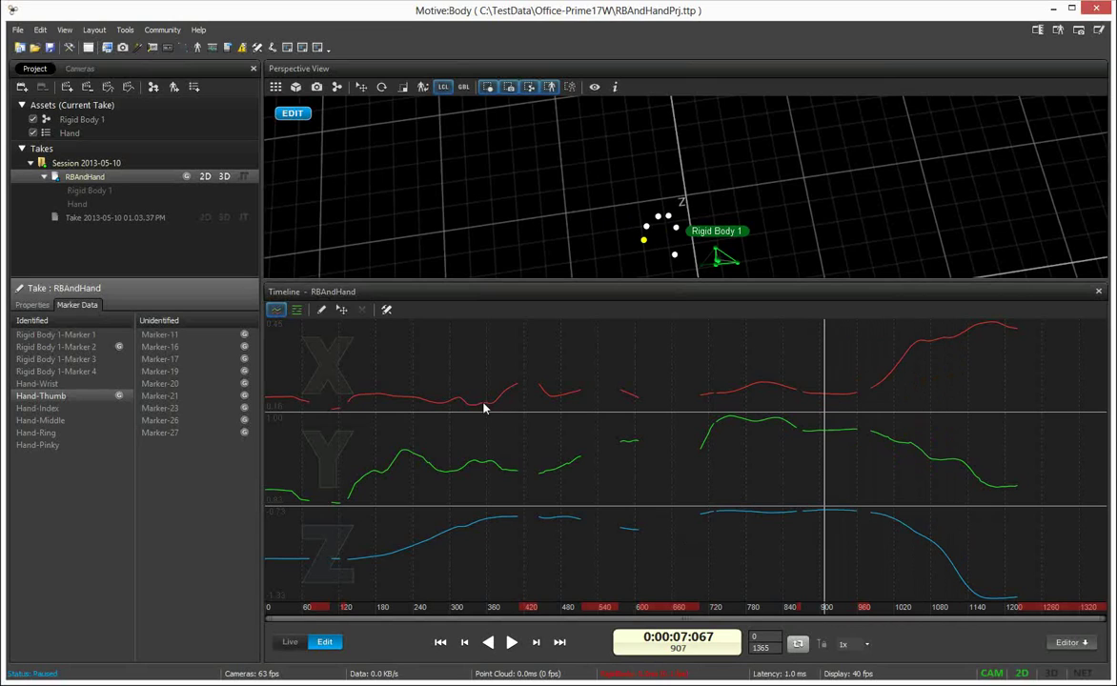
click(296, 310)
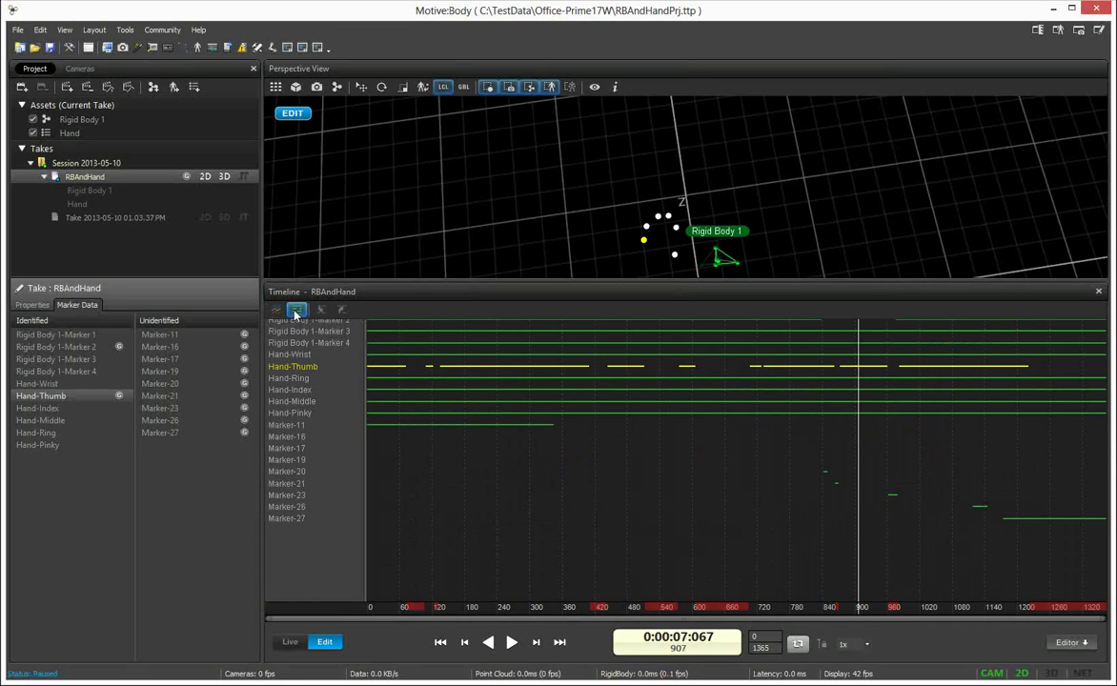
- Remove the short unidentified trajectories Marker-20, Marker-21, Marker-23 and Marker-26, leaving Hand-Thumb out of the selection
middle_drag(685, 203, 673, 184)
scroll(673, 184, down, 1)
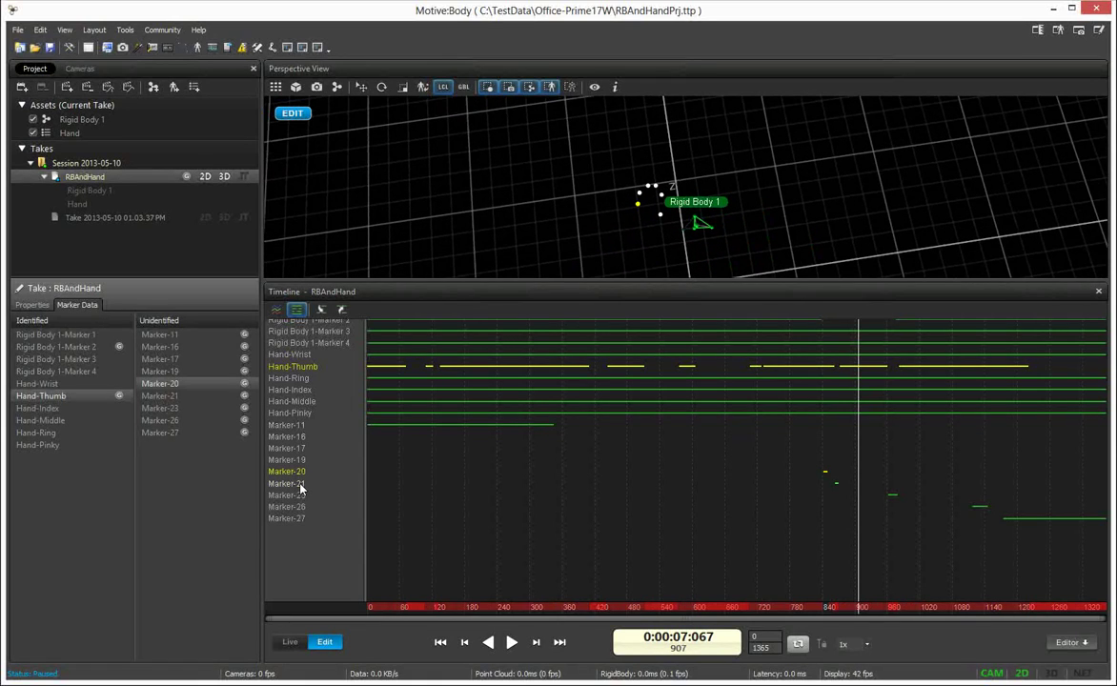
ctrl+click(289, 484)
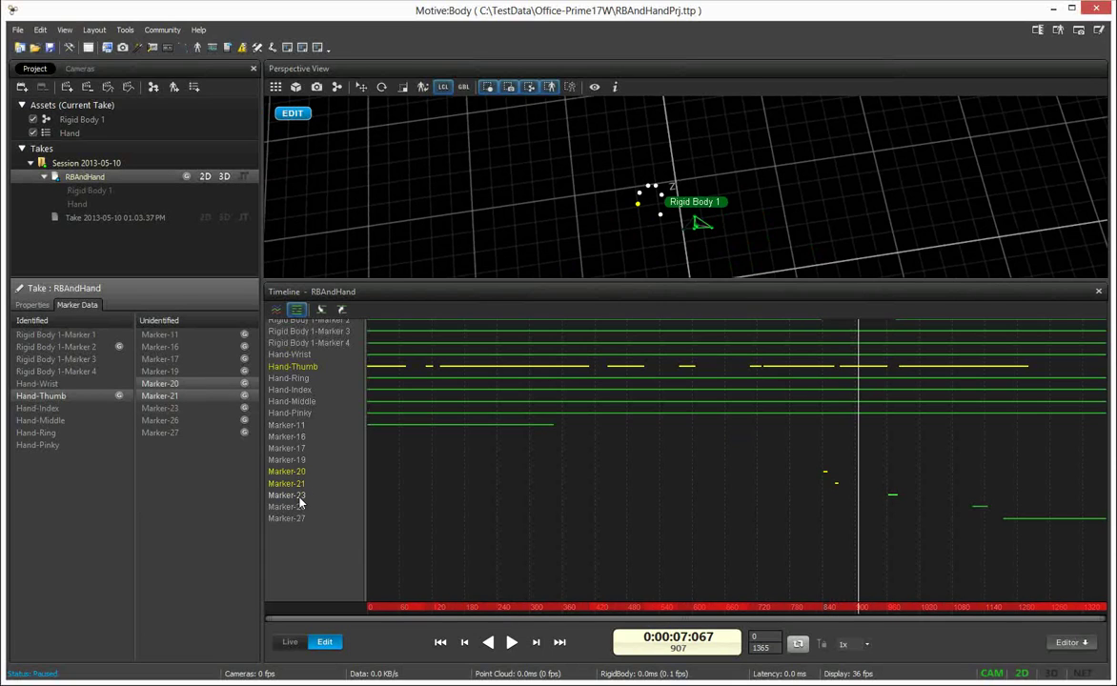
ctrl+click(298, 496)
ctrl+click(297, 509)
right_click(298, 513)
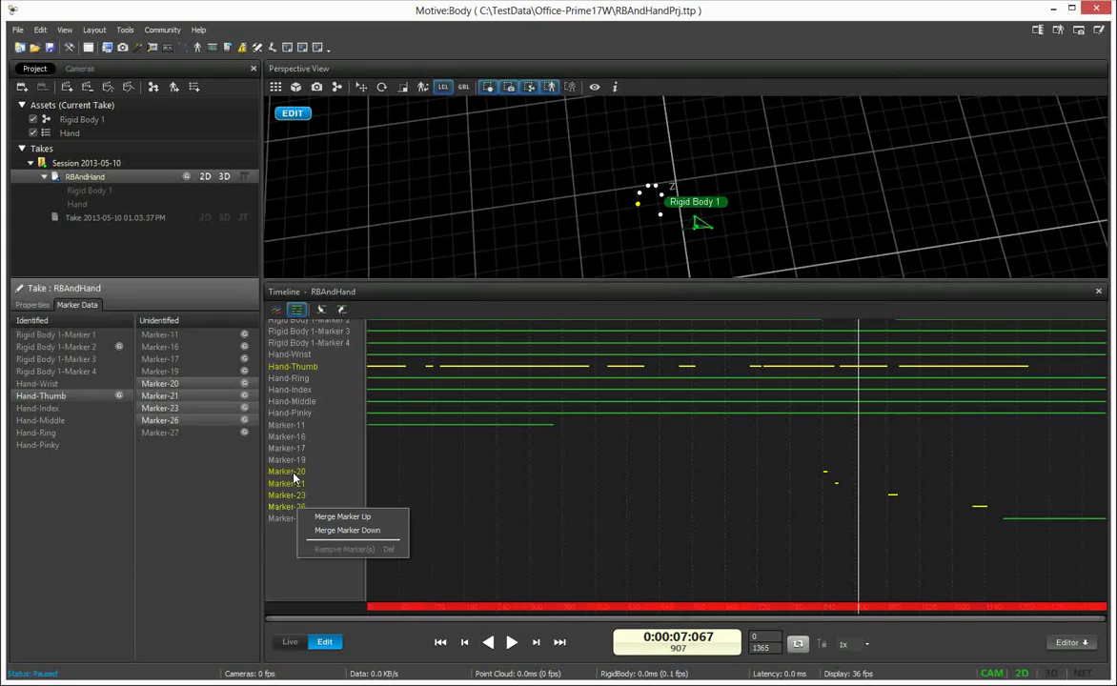
ctrl+click(294, 475)
ctrl+click(311, 368)
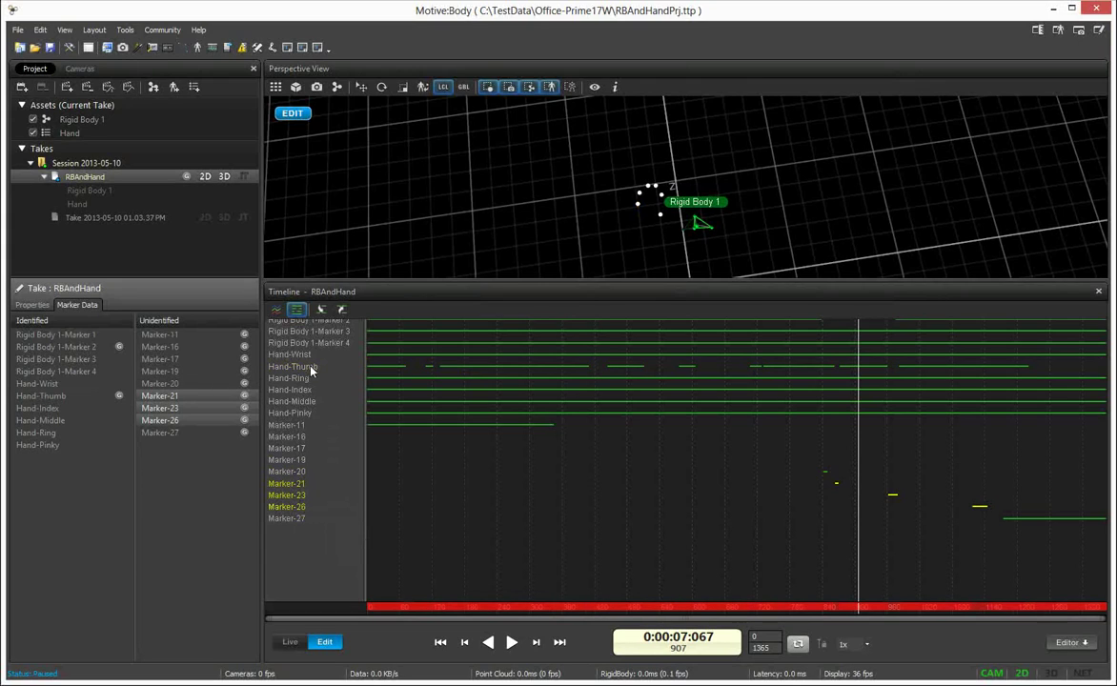
ctrl+click(297, 485)
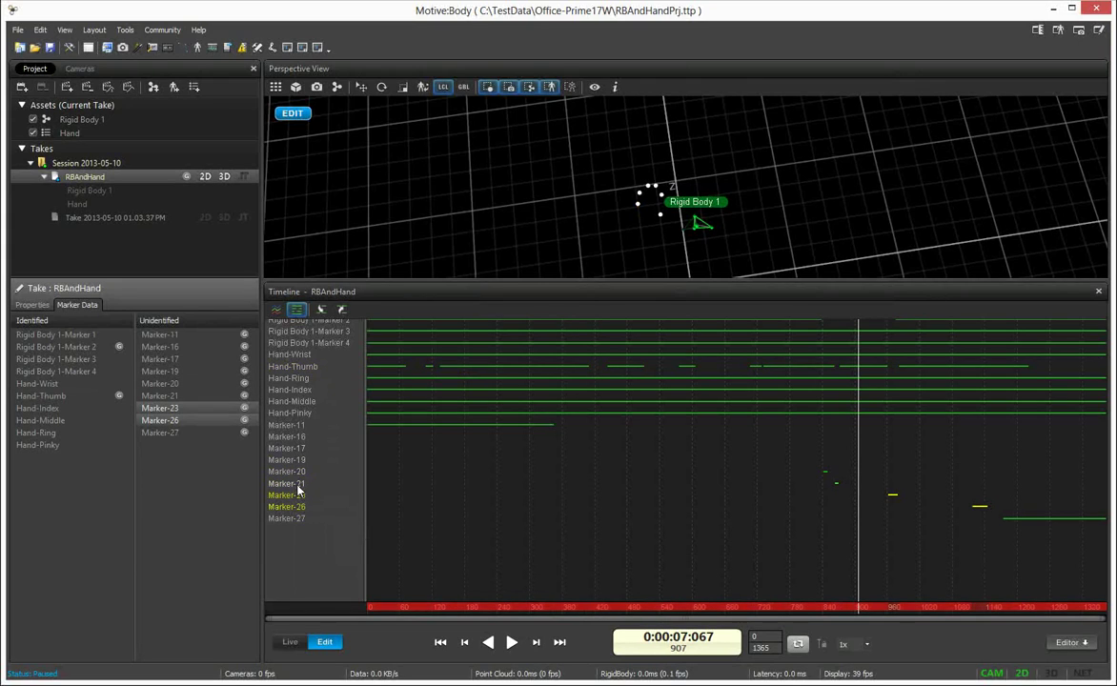
ctrl+click(297, 486)
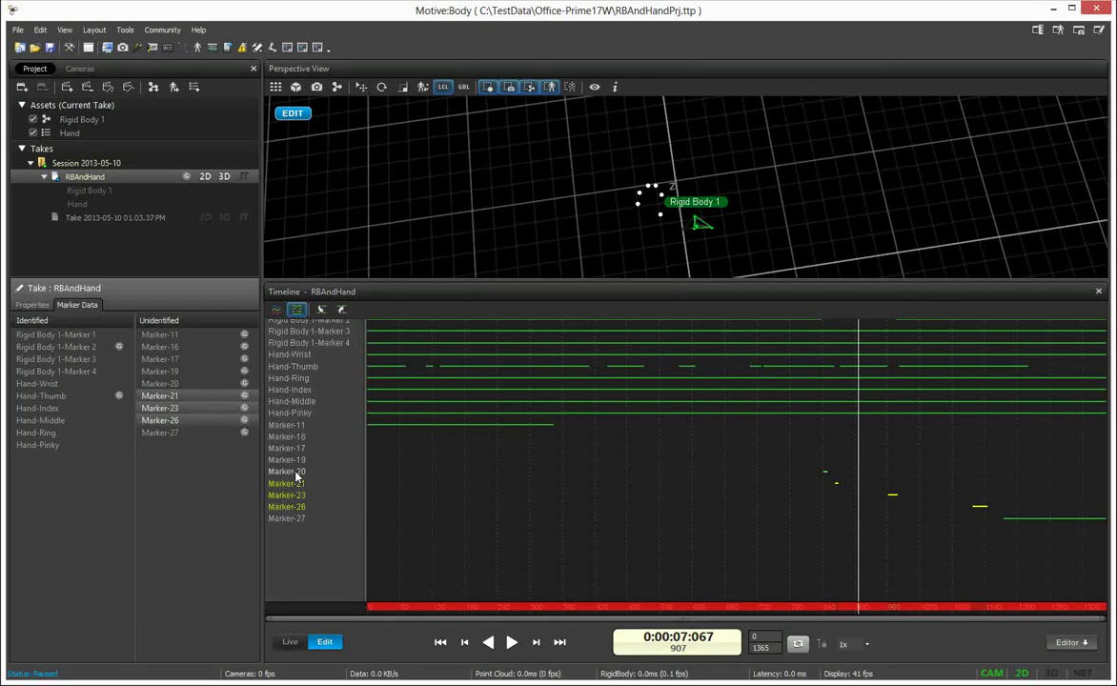
ctrl+click(296, 474)
right_click(295, 474)
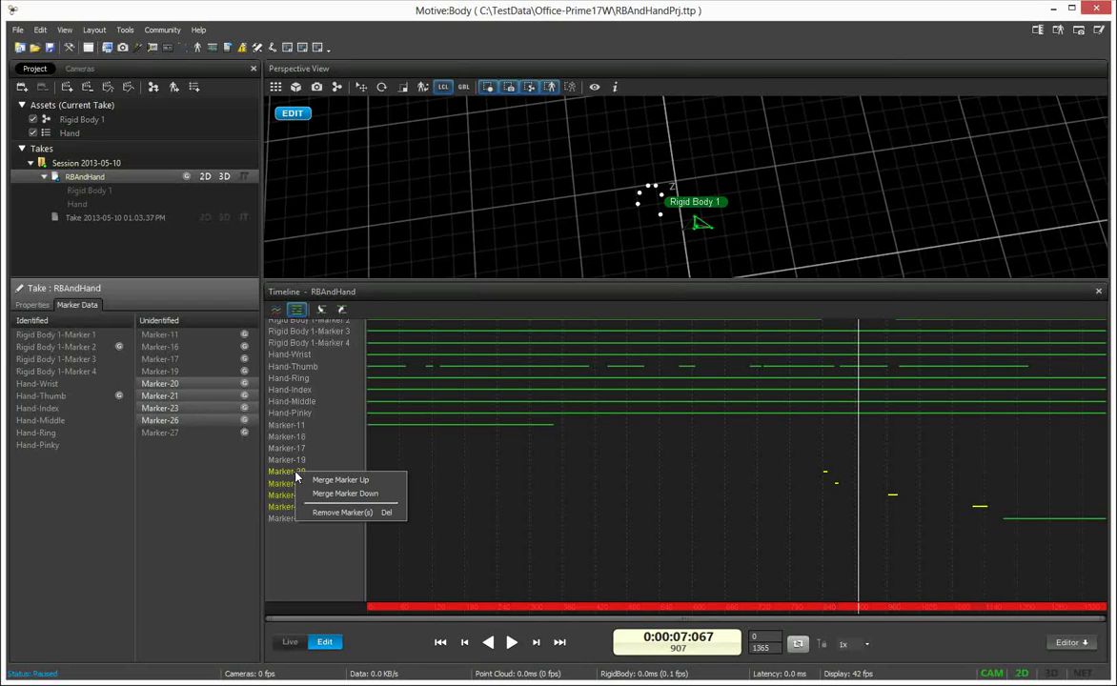
click(312, 514)
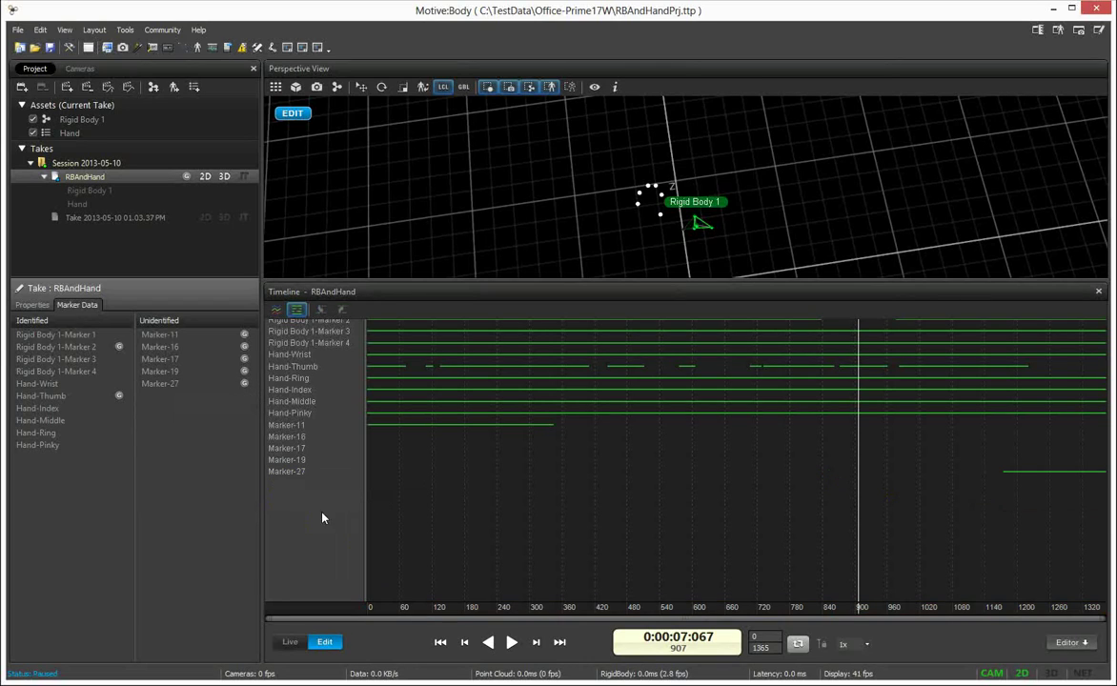
- Remove the unidentified markers Marker-16 and Marker-17 from the take
click(301, 438)
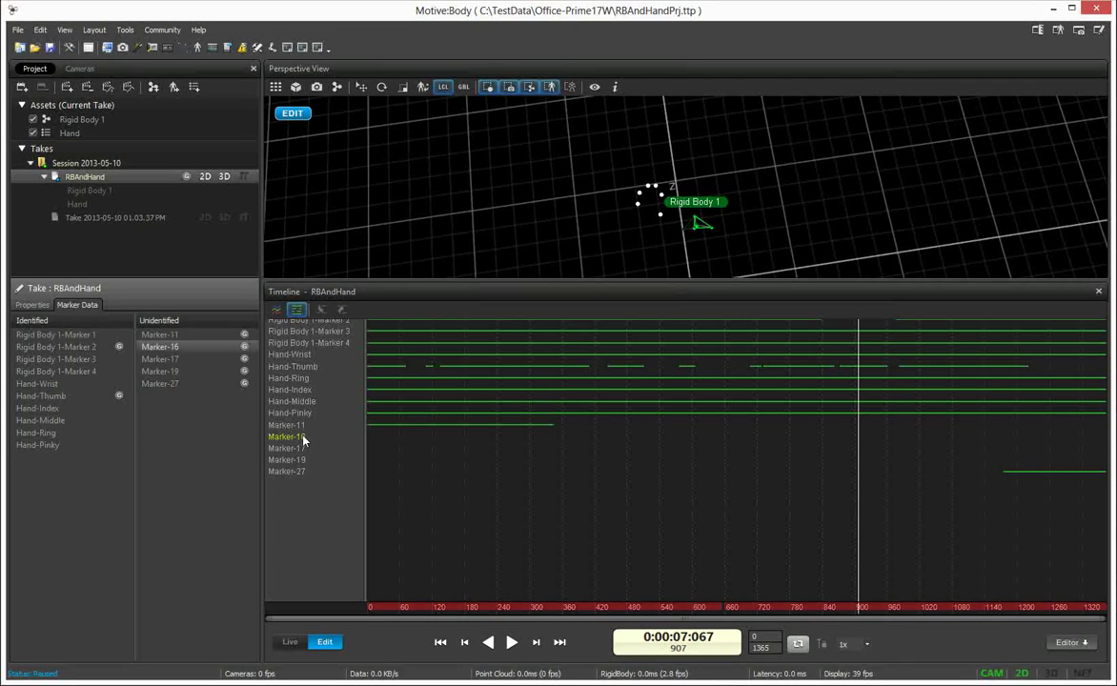
right_click(303, 439)
click(317, 475)
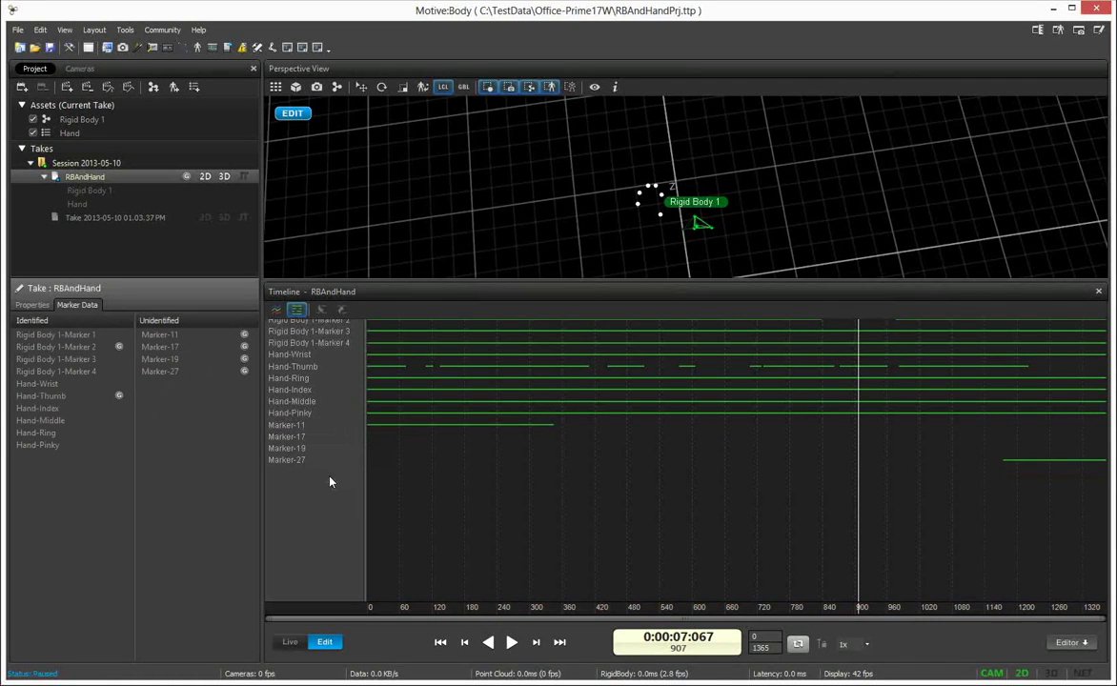
click(291, 438)
right_click(292, 439)
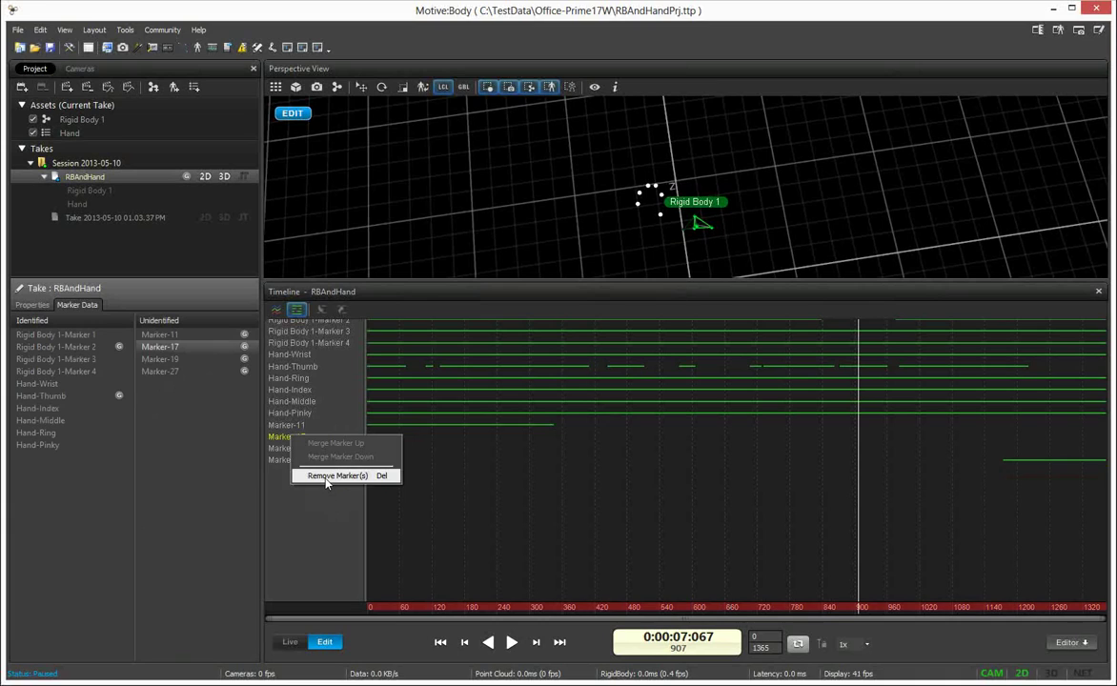
click(318, 477)
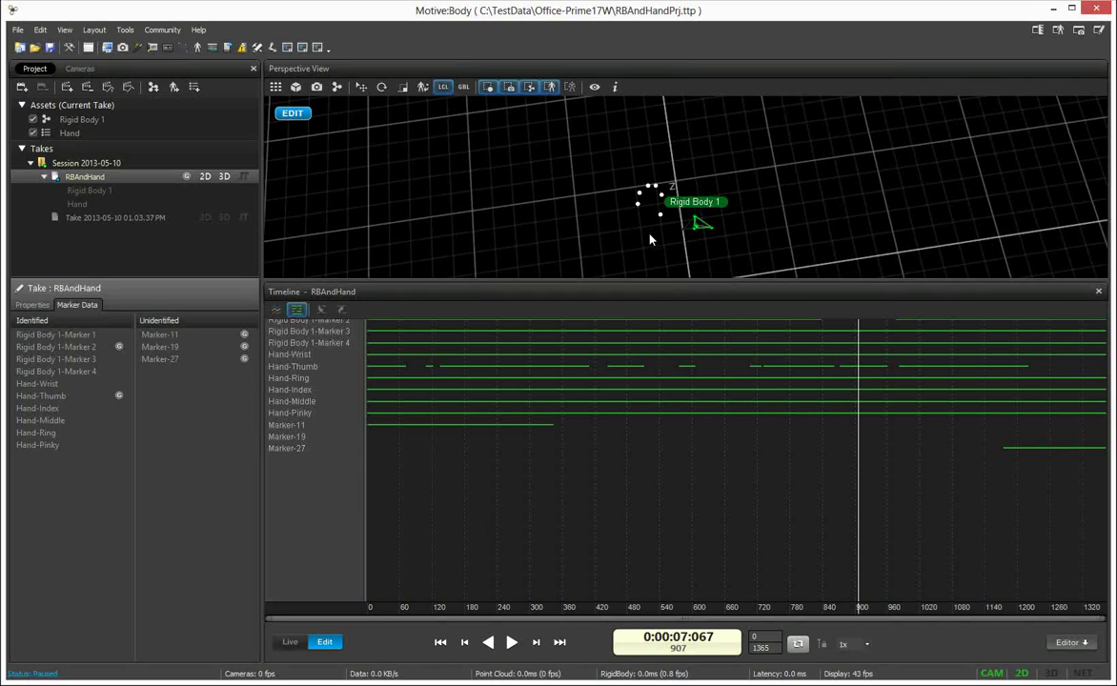
- Go to frame 75 and remove Marker-11, the stray marker lying far from the hand and the rigid body
right_drag(650, 240, 653, 274)
drag(862, 601, 407, 600)
click(468, 267)
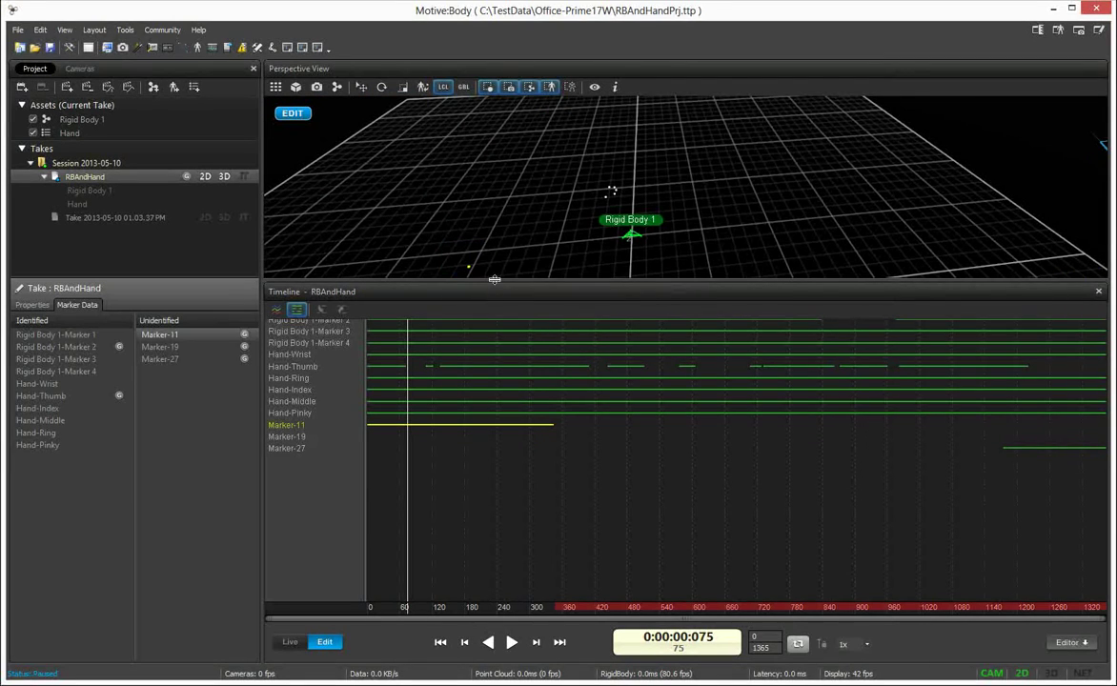
right_click(307, 425)
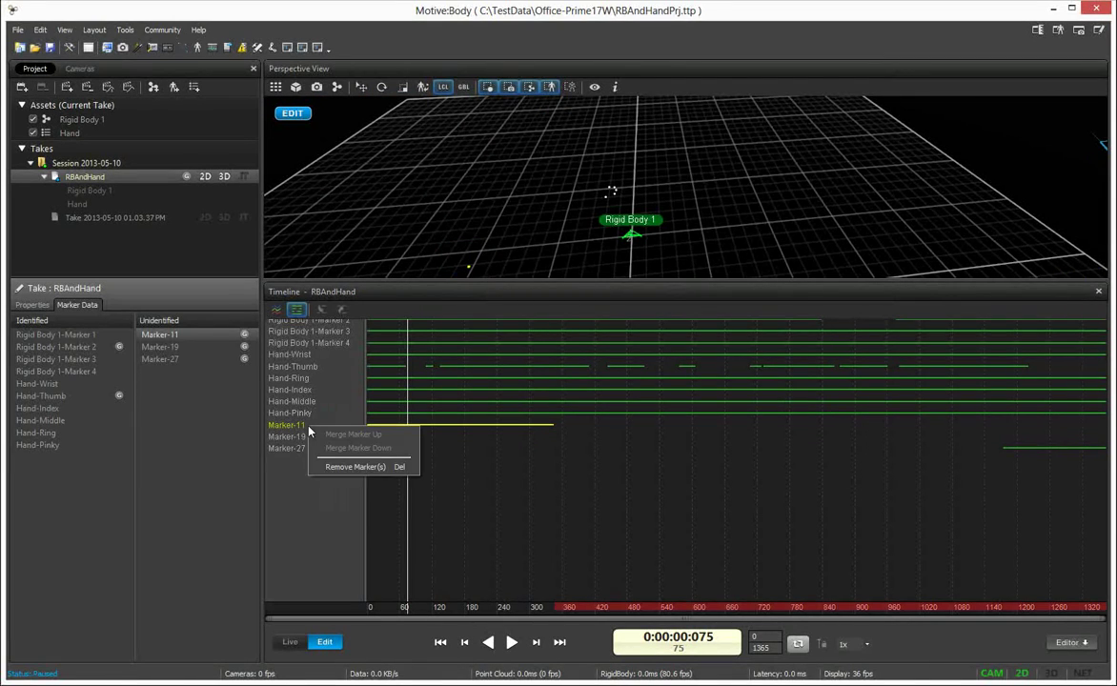
click(353, 467)
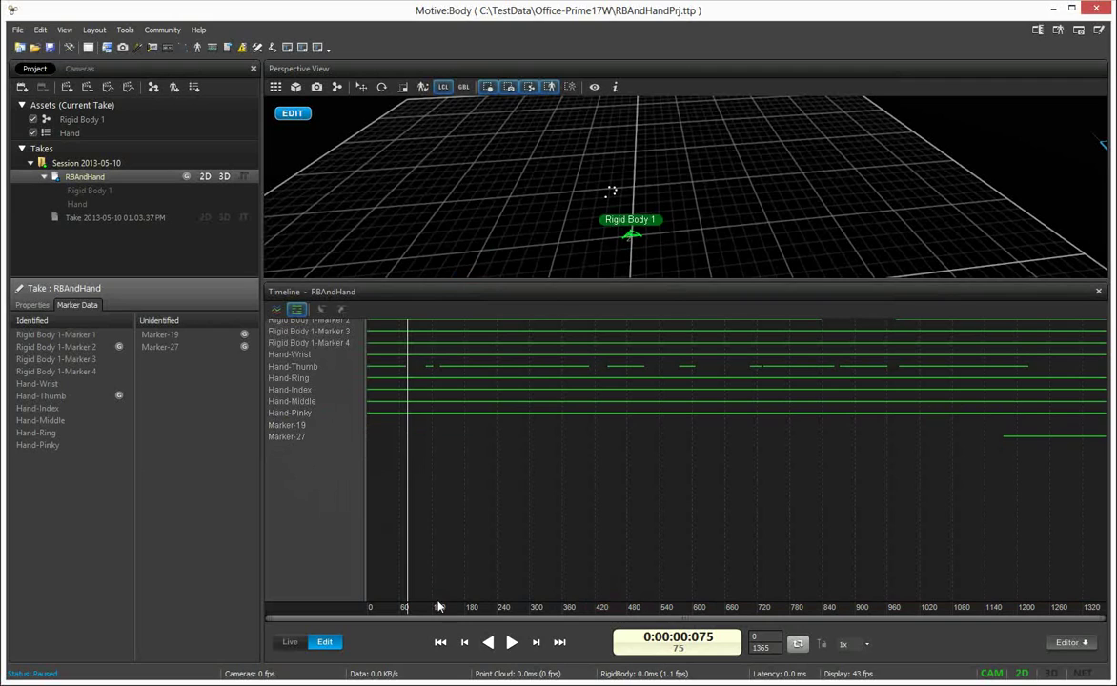
- Go to frame 1207 and remove the remaining unidentified markers, Marker-19 and Marker-27, from the take
drag(410, 606, 1026, 606)
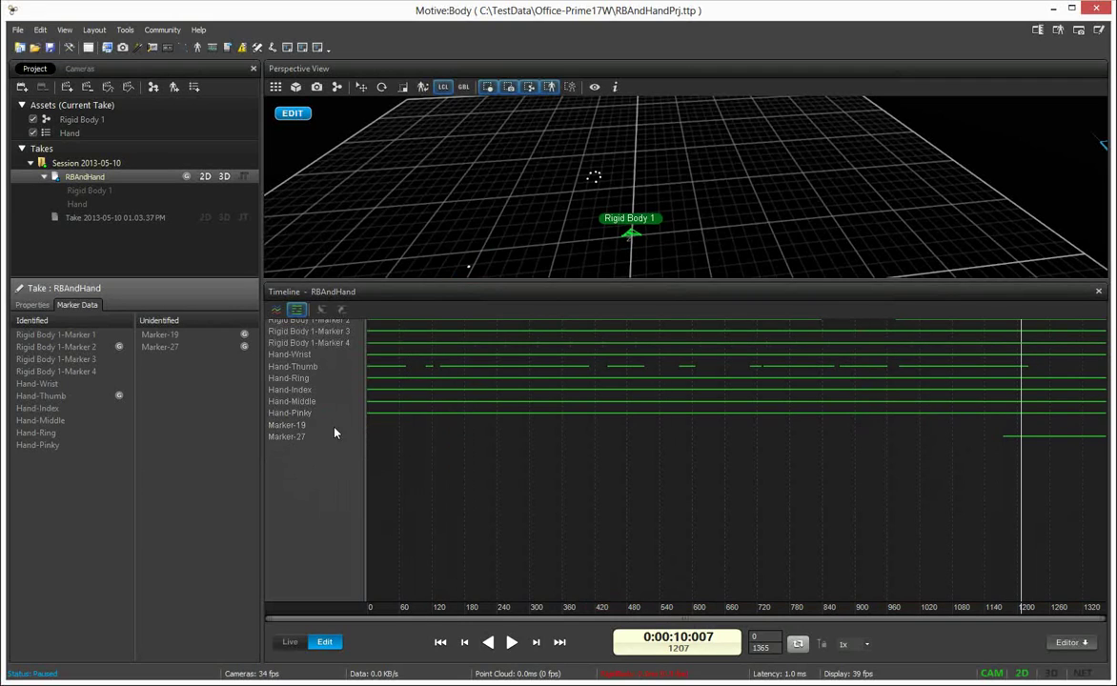
click(287, 426)
ctrl+click(290, 436)
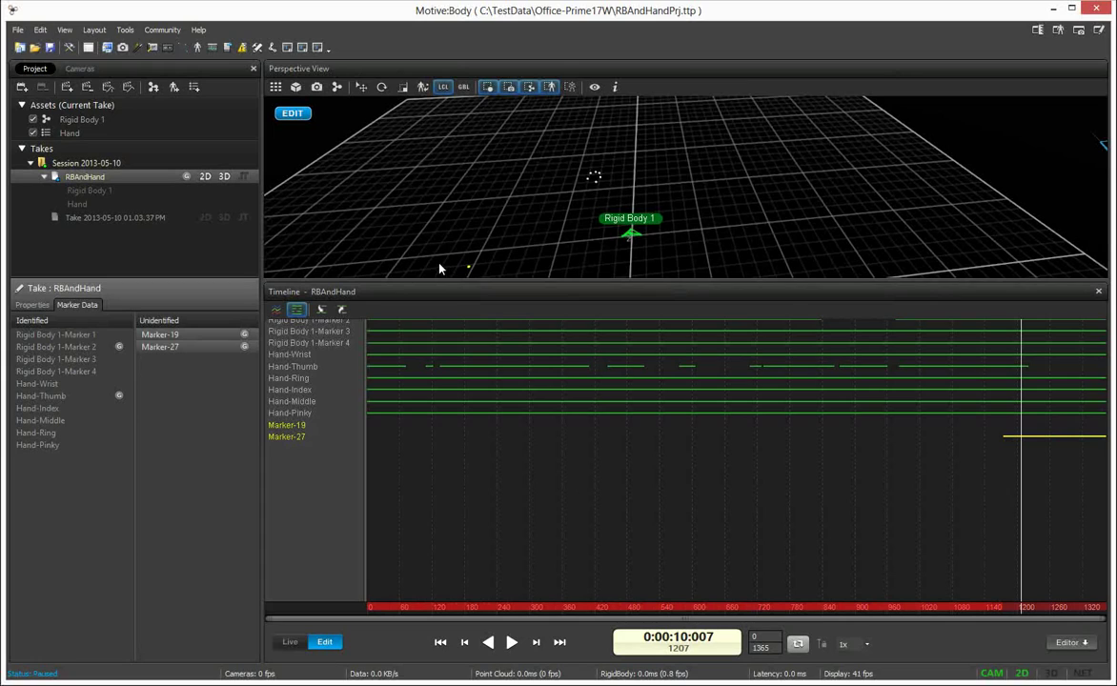
right_click(295, 436)
click(322, 476)
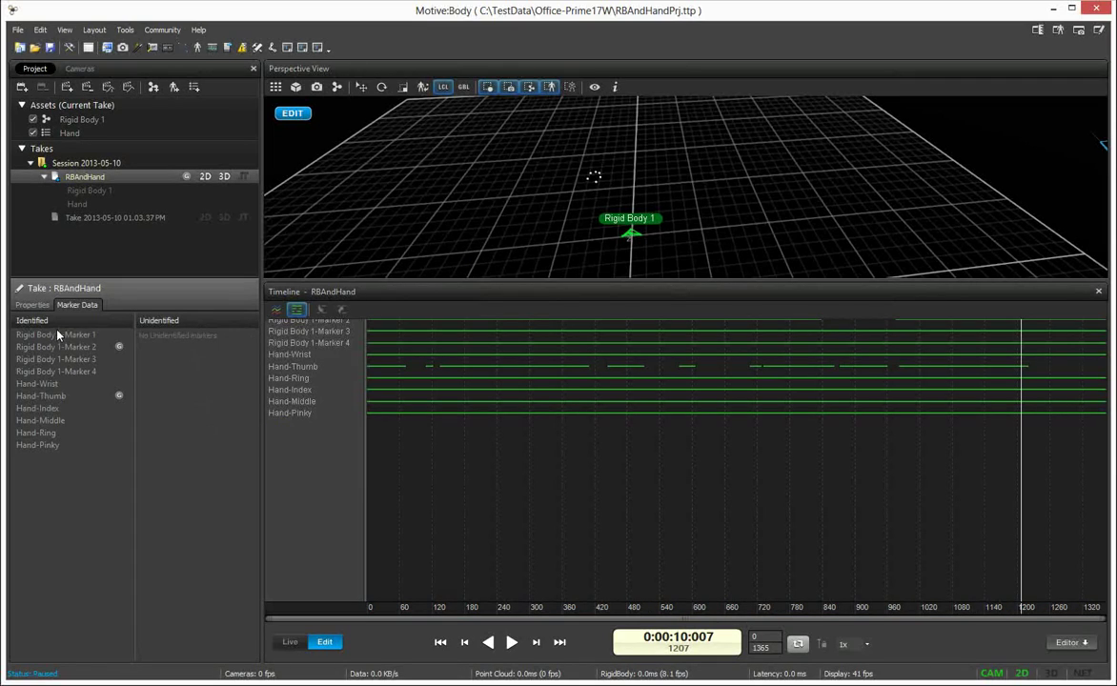
- Examine the X, Y and Z position graphs of the Hand markers one by one, from Hand-Wrist through Hand-Pinky
click(48, 384)
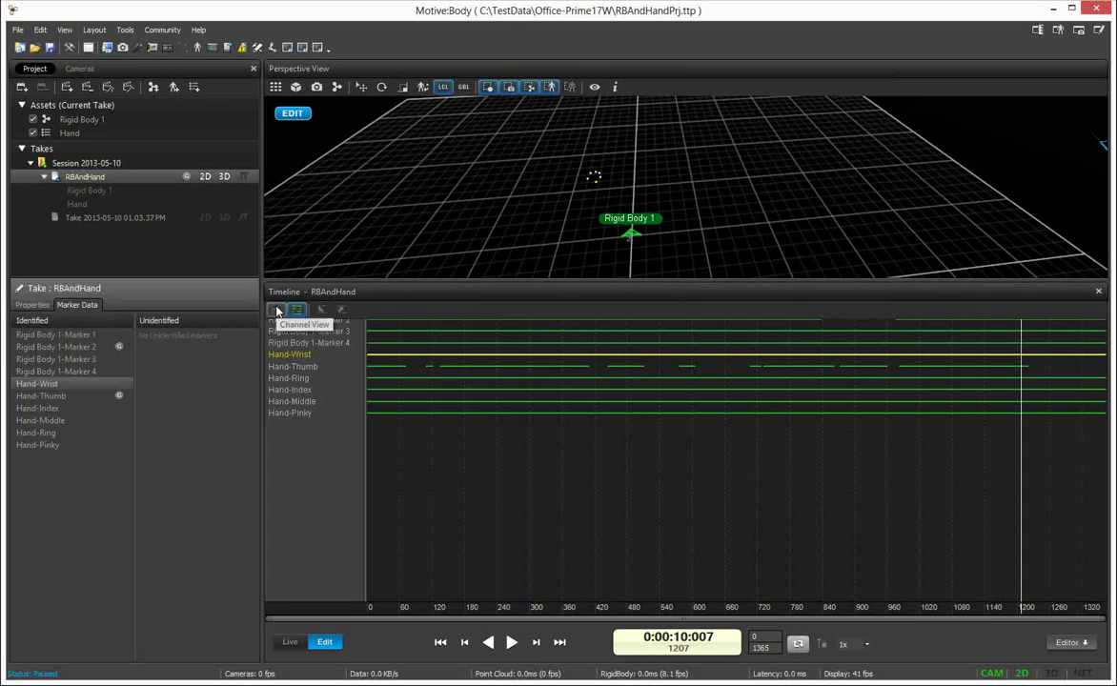
click(276, 310)
click(45, 397)
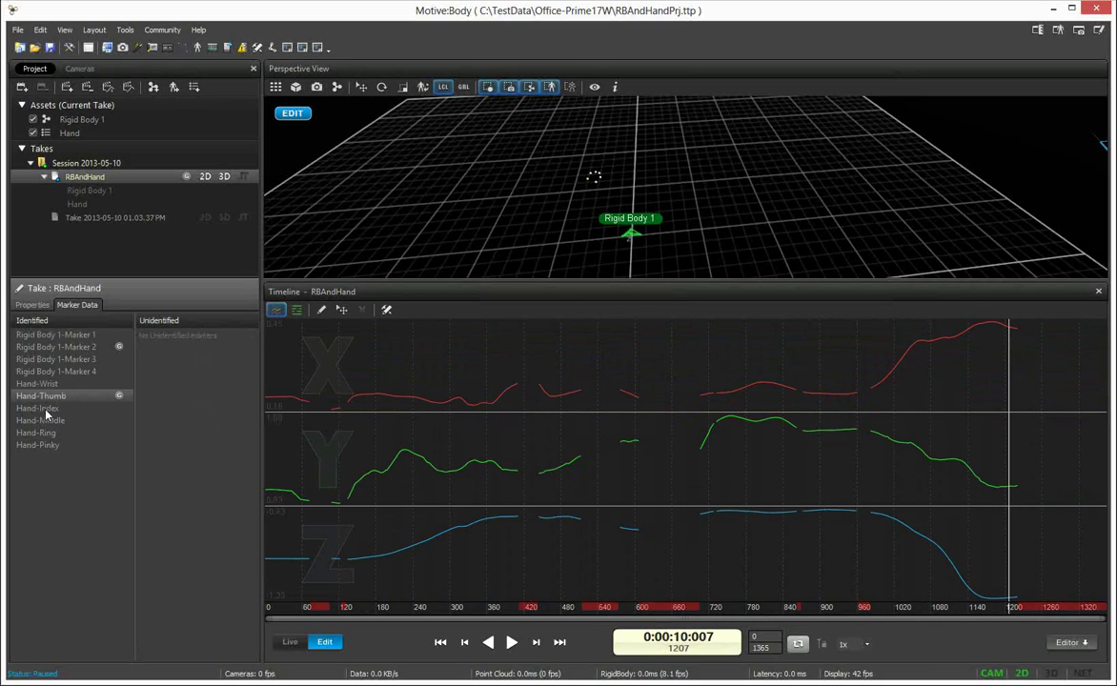
click(45, 409)
click(43, 422)
click(45, 434)
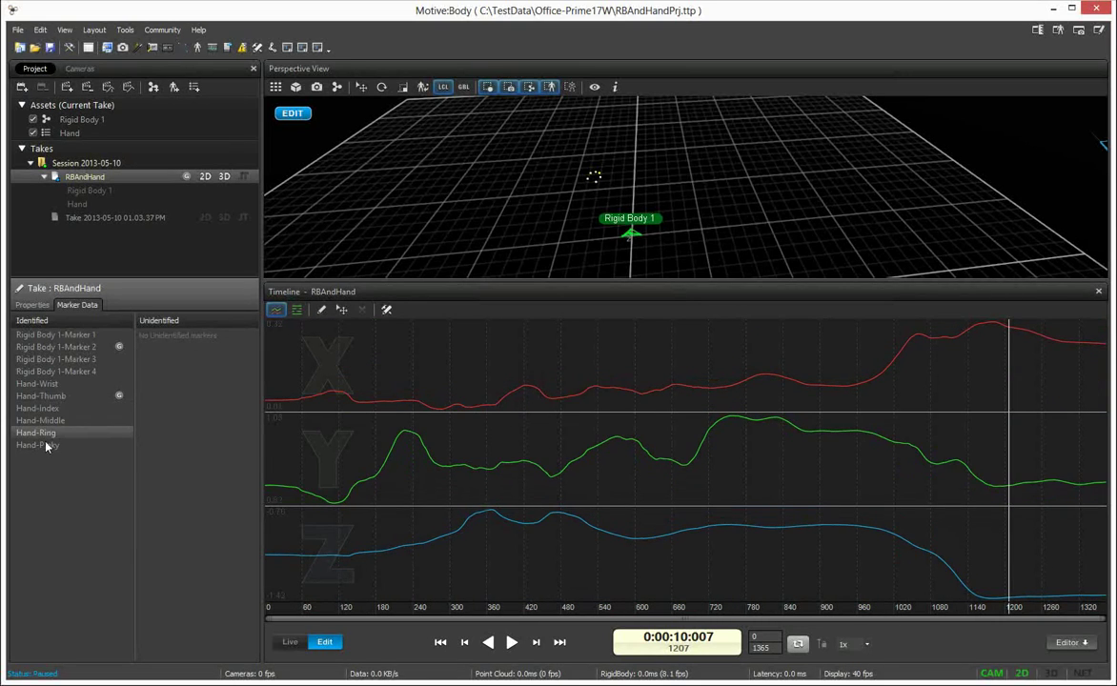
click(45, 446)
- Fill the gaps in the Hand-Thumb trajectory with the maximum gap size set to 100
click(42, 397)
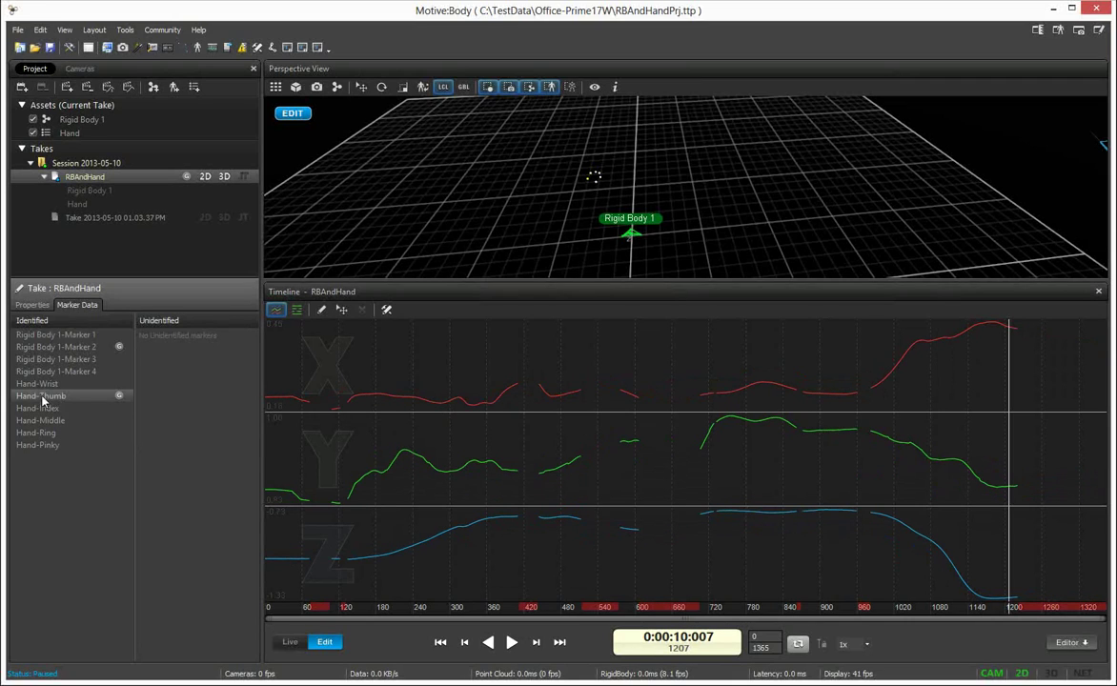
click(386, 309)
click(1048, 180)
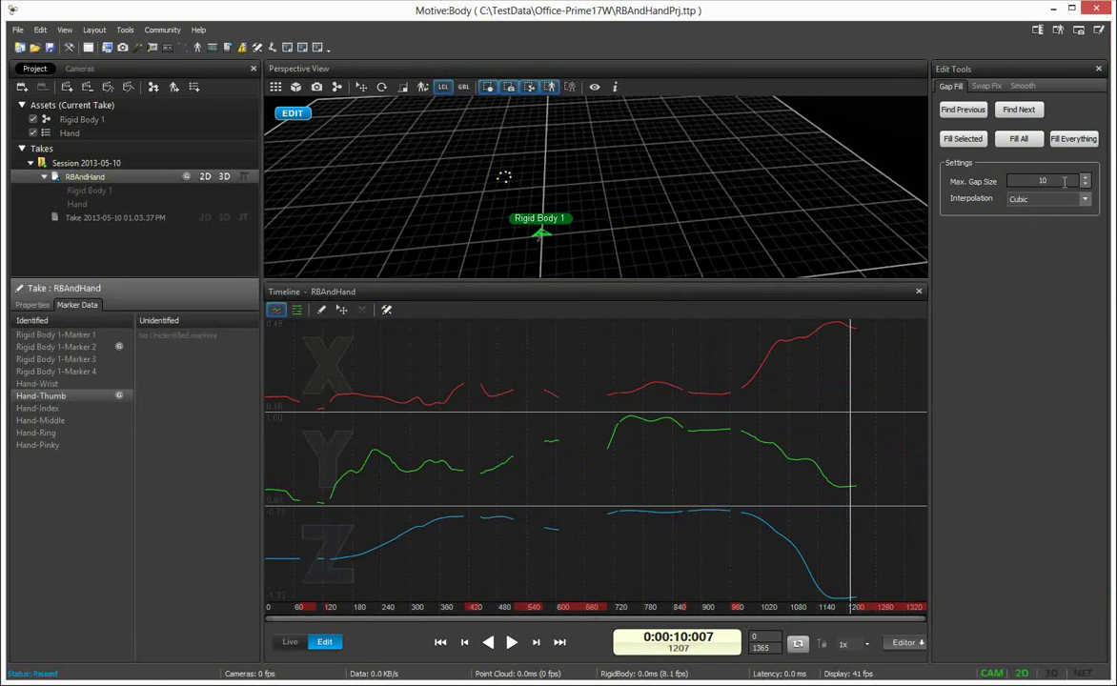
text(0)
click(964, 139)
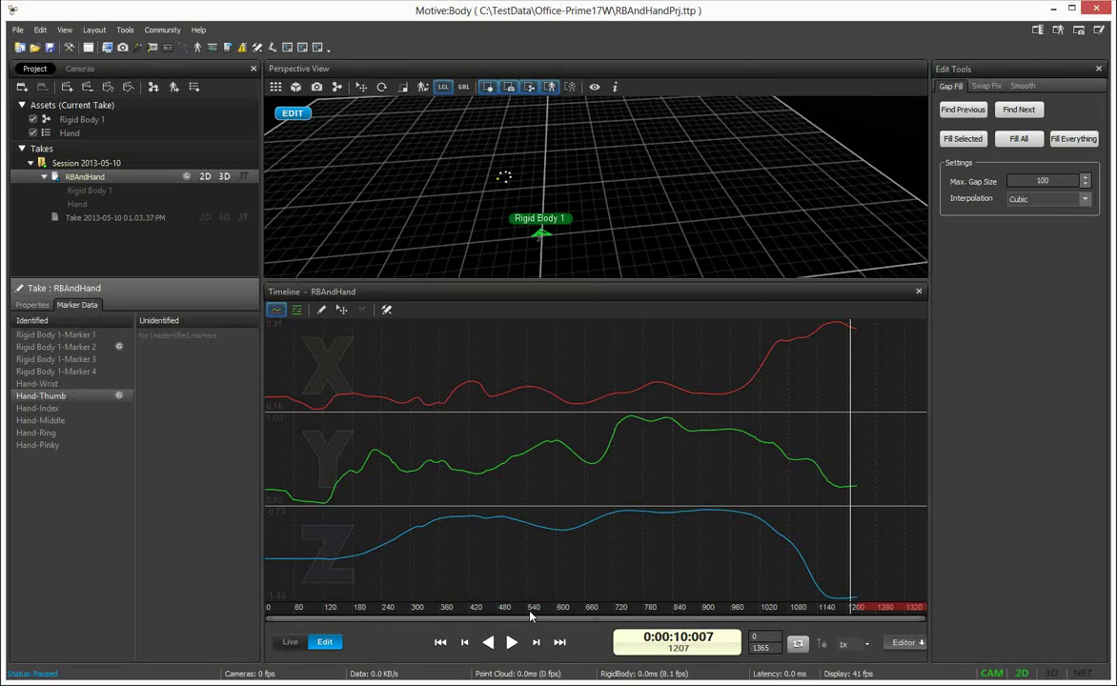
- Scrub back to frame 337 and step forward to frame 341 to check the gap-filled Hand-Thumb motion
drag(483, 615, 431, 614)
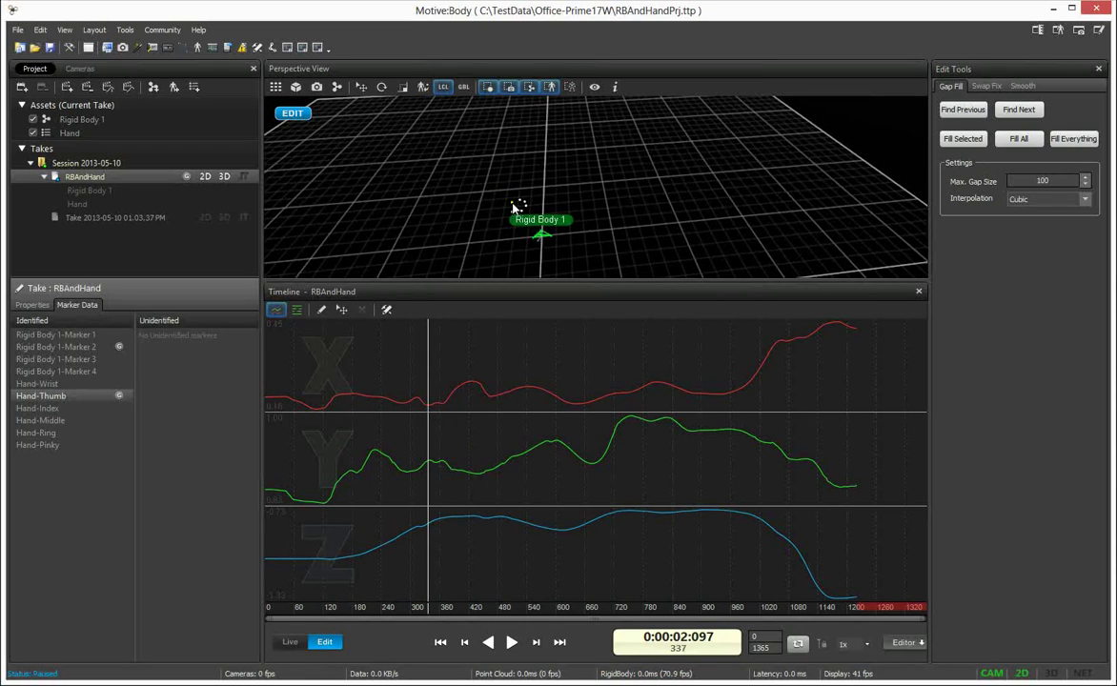
key(Right)
key(Right)
key(Right)
key(Right)
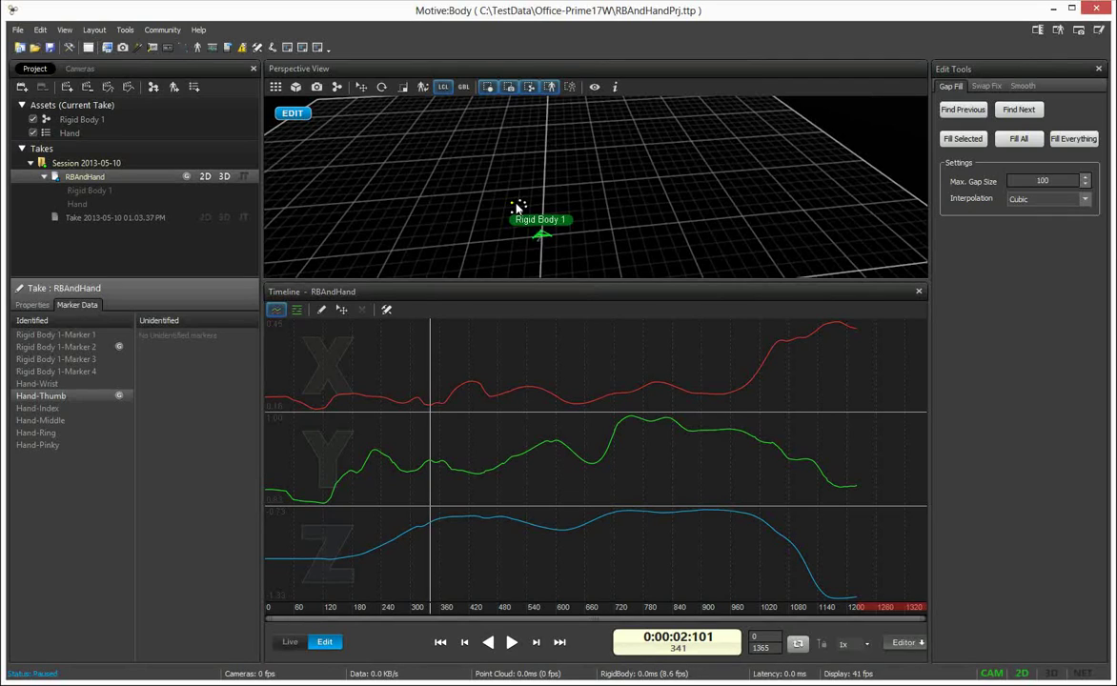